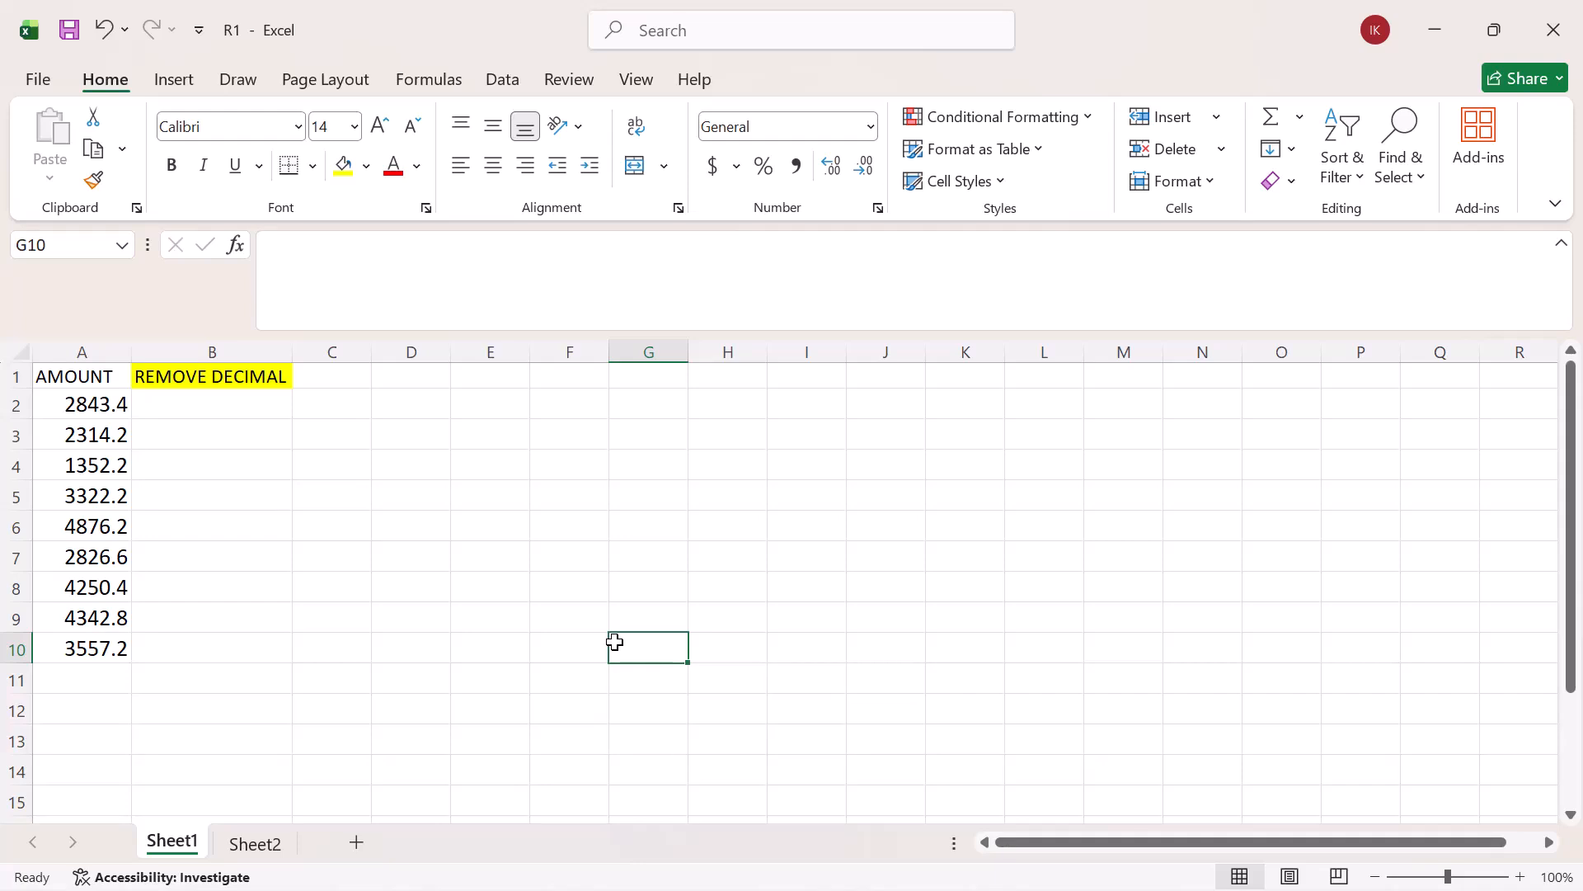
- Enter =TRUNC(A2,0) in cell B2 of Sheet1 and fill the formula down through B10
left_click(92, 337)
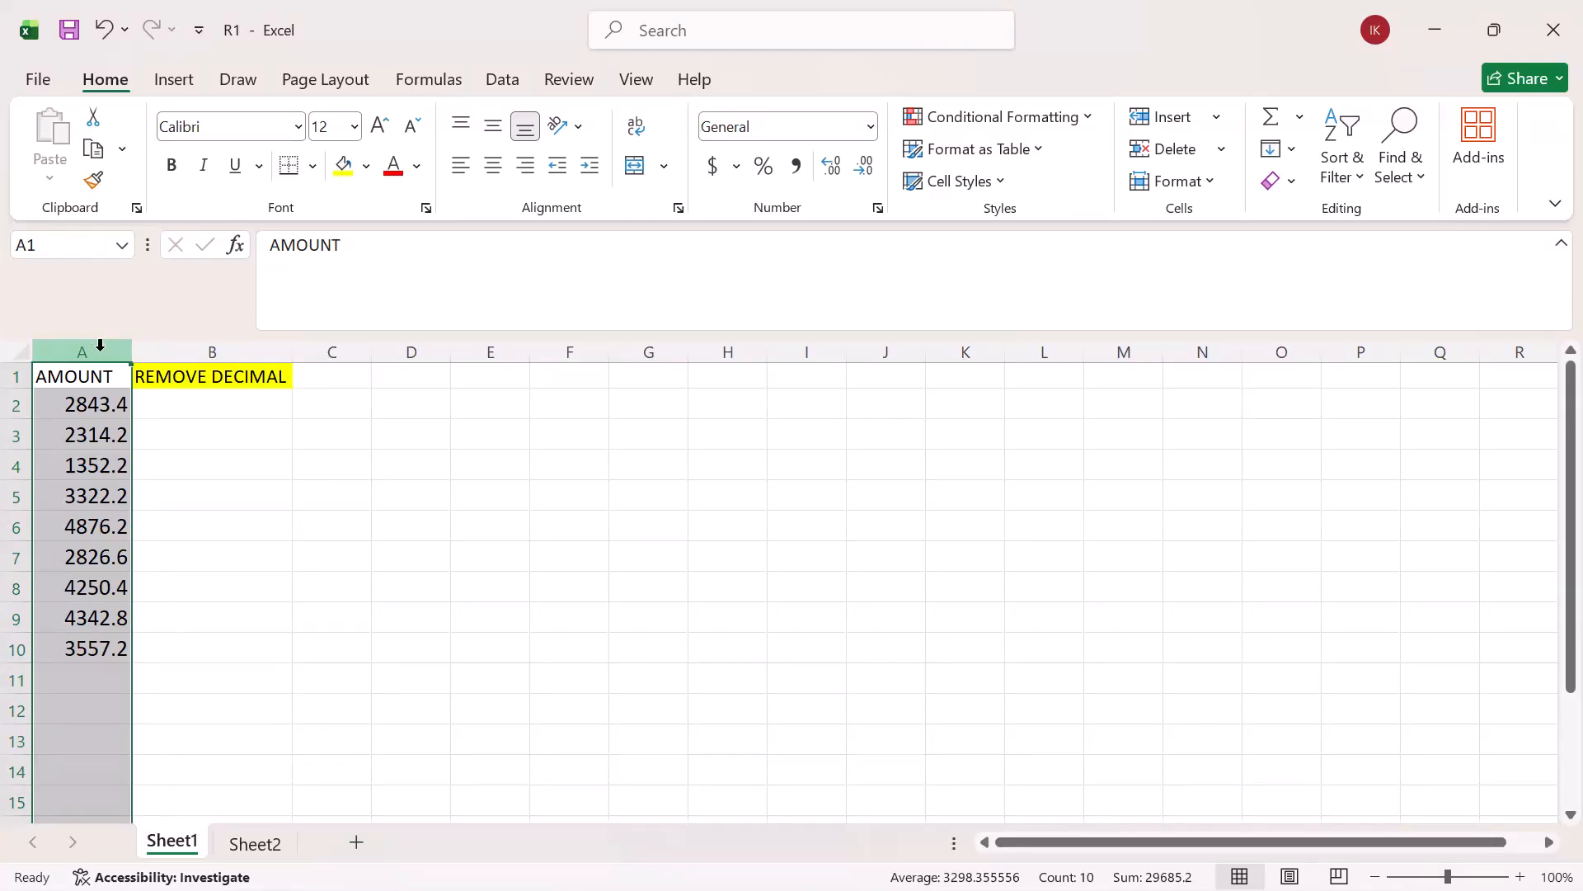
left_click(189, 413)
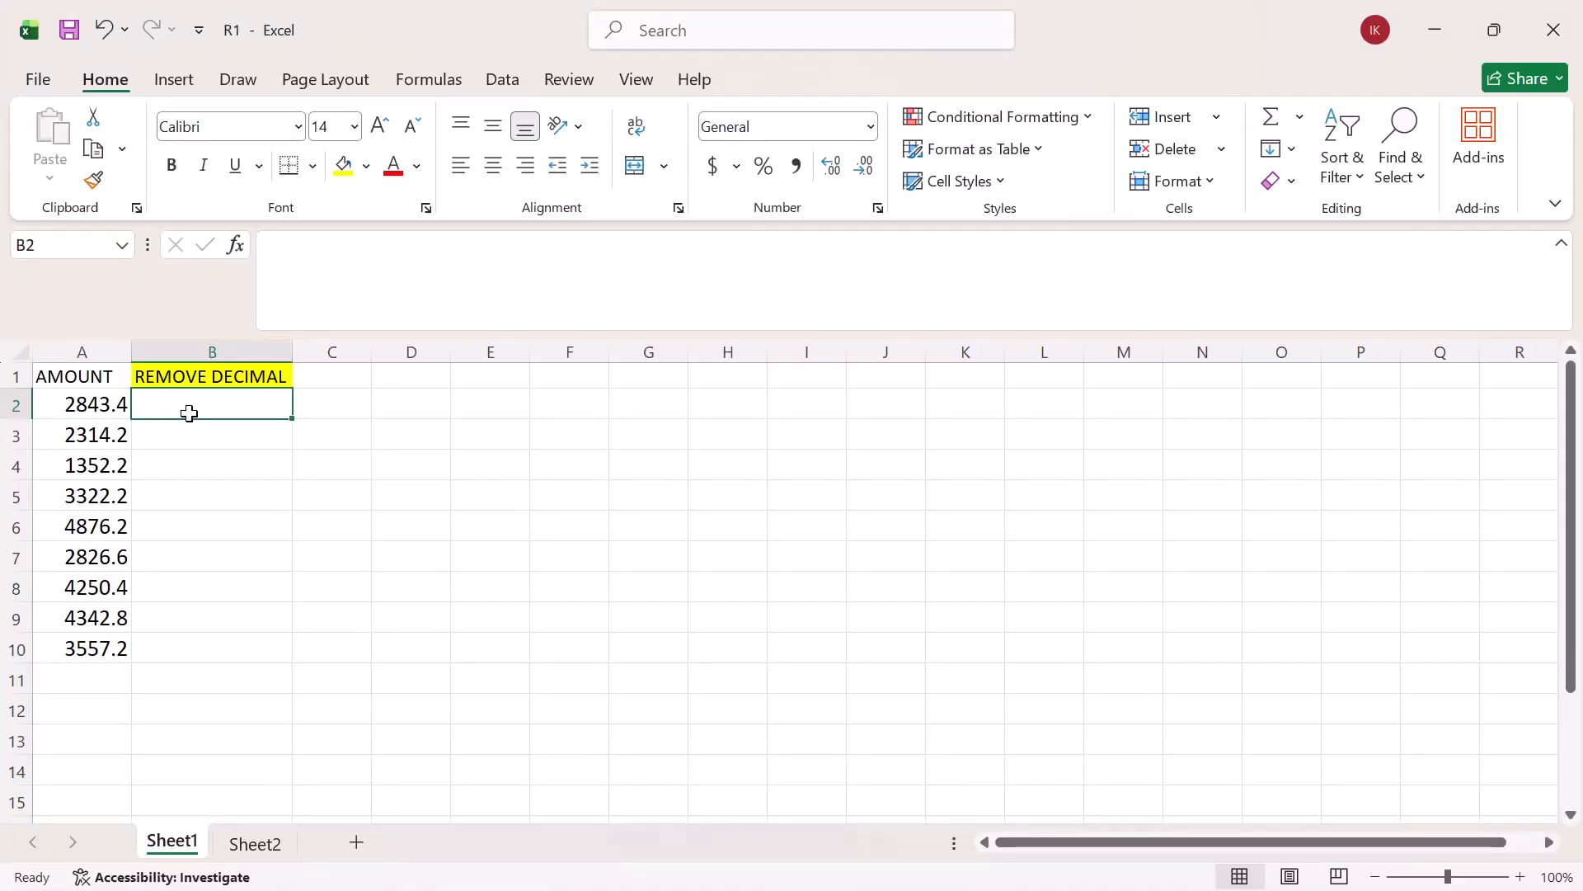
type("=")
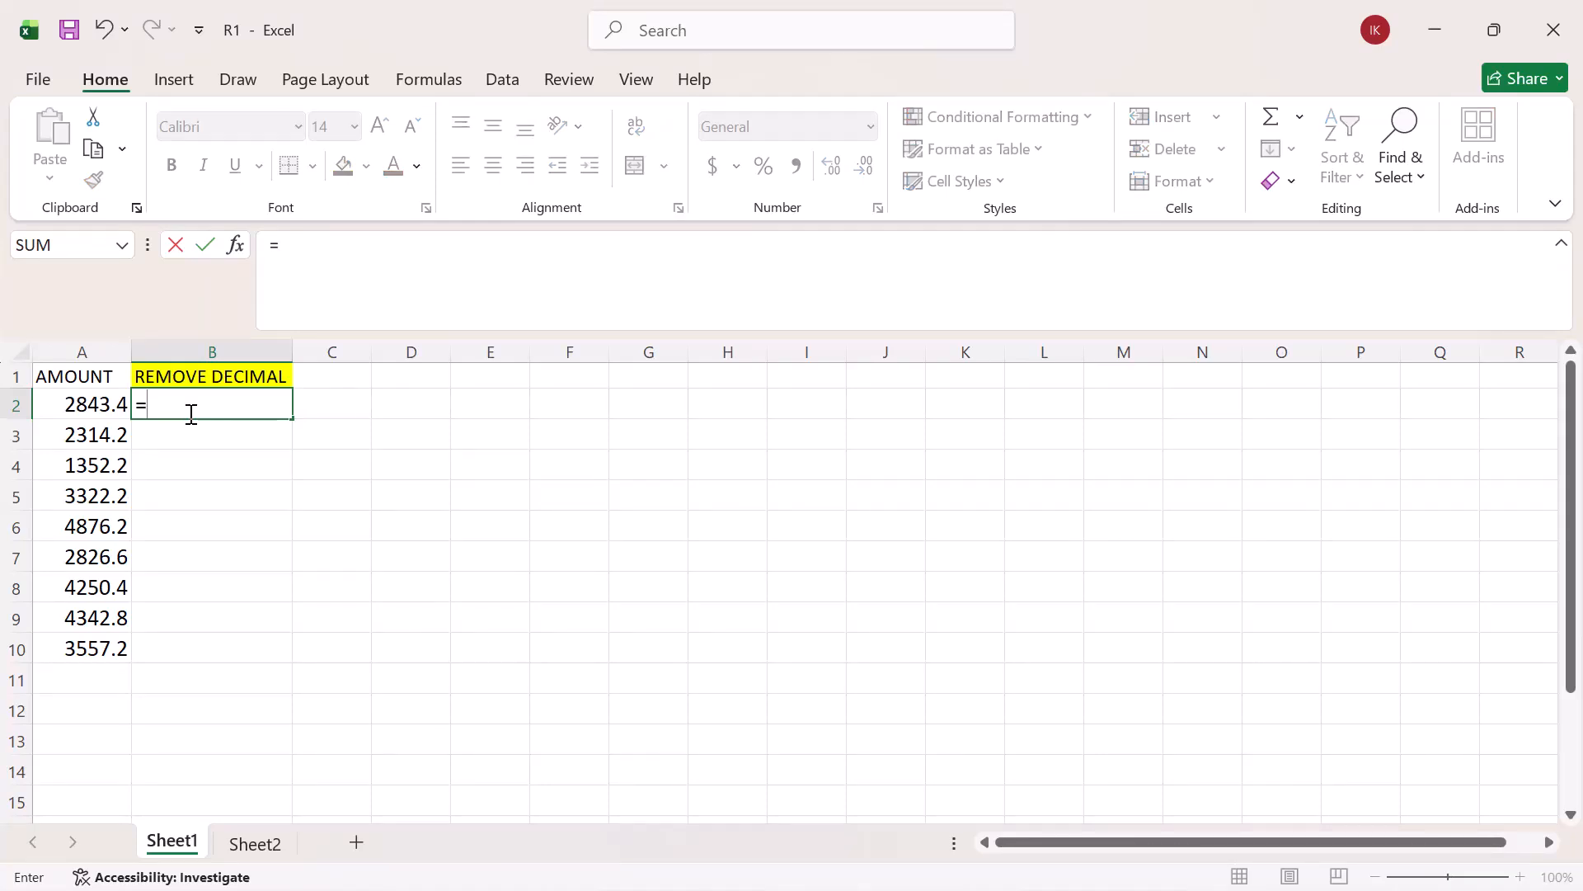
type("TRUNV")
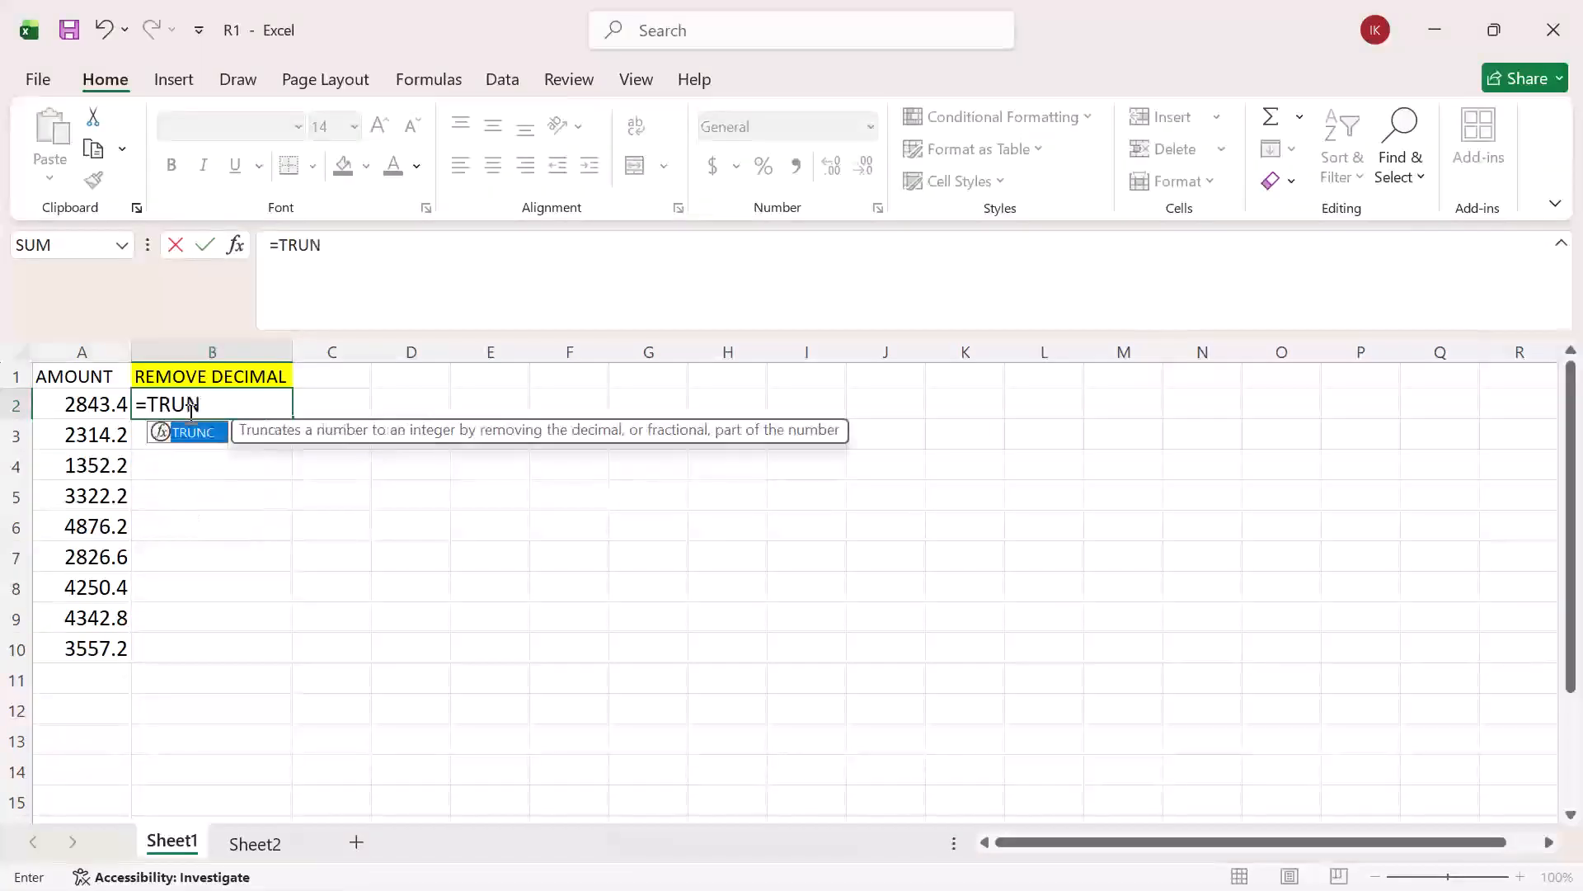
key("BackSpace")
type("C")
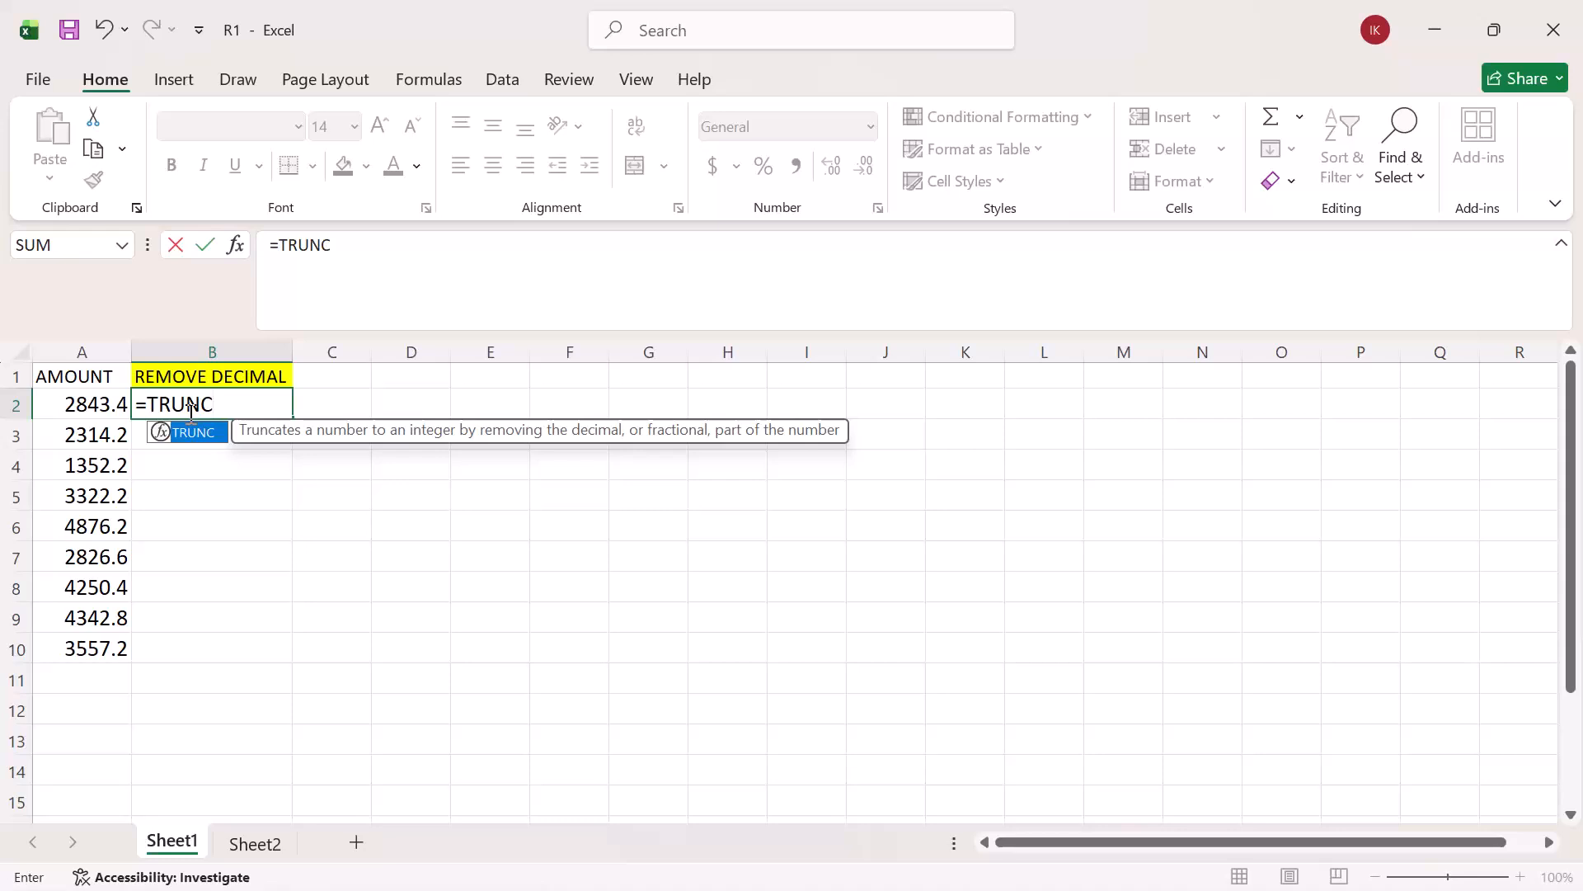
type("(")
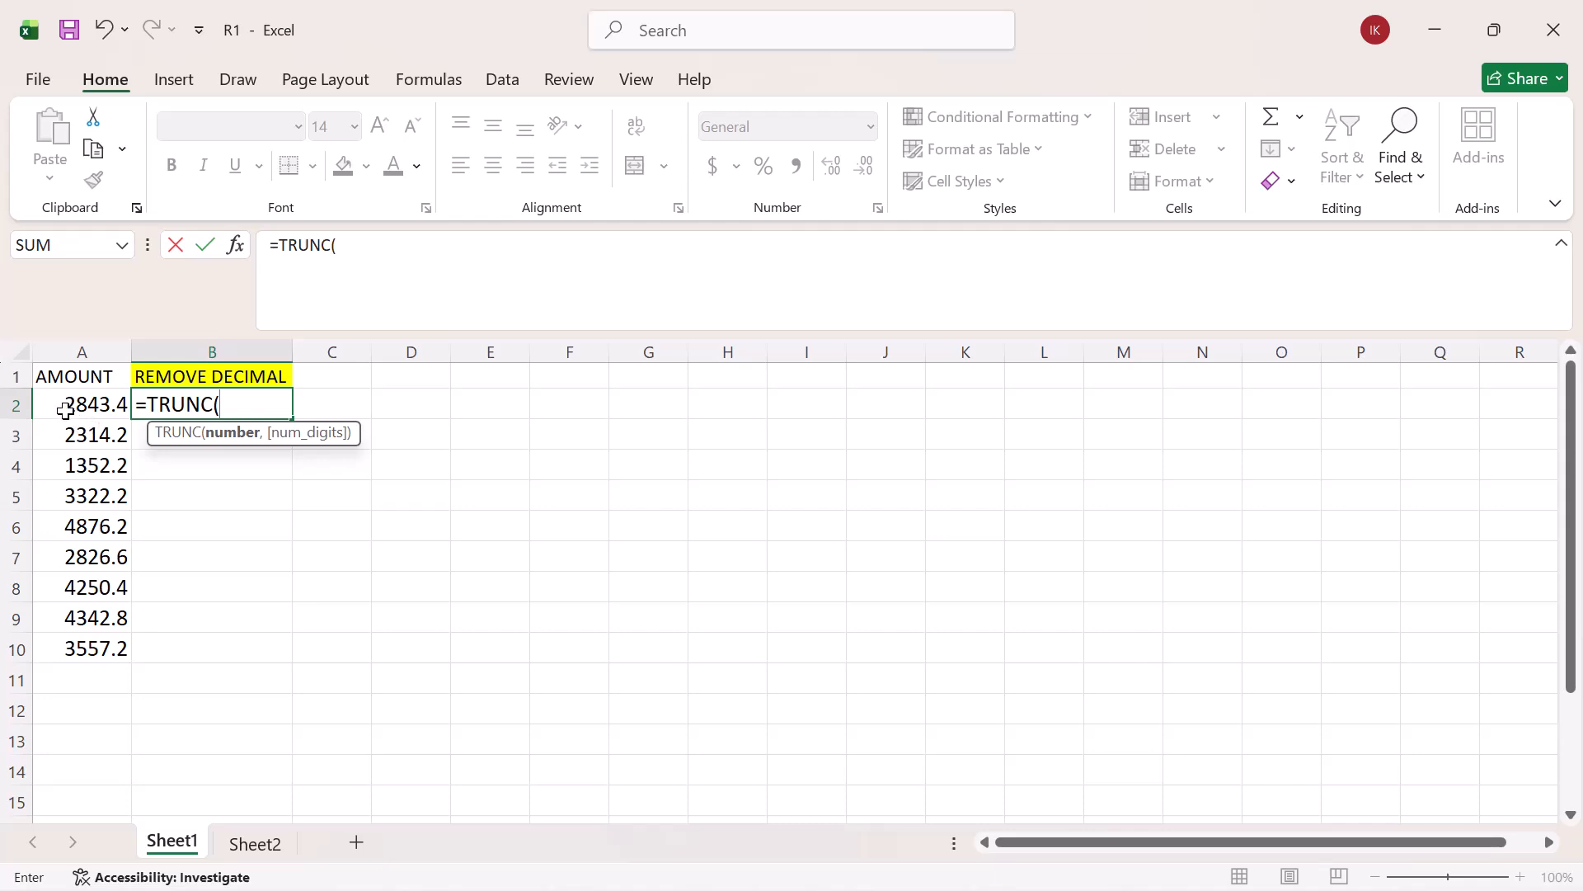
left_click(61, 404)
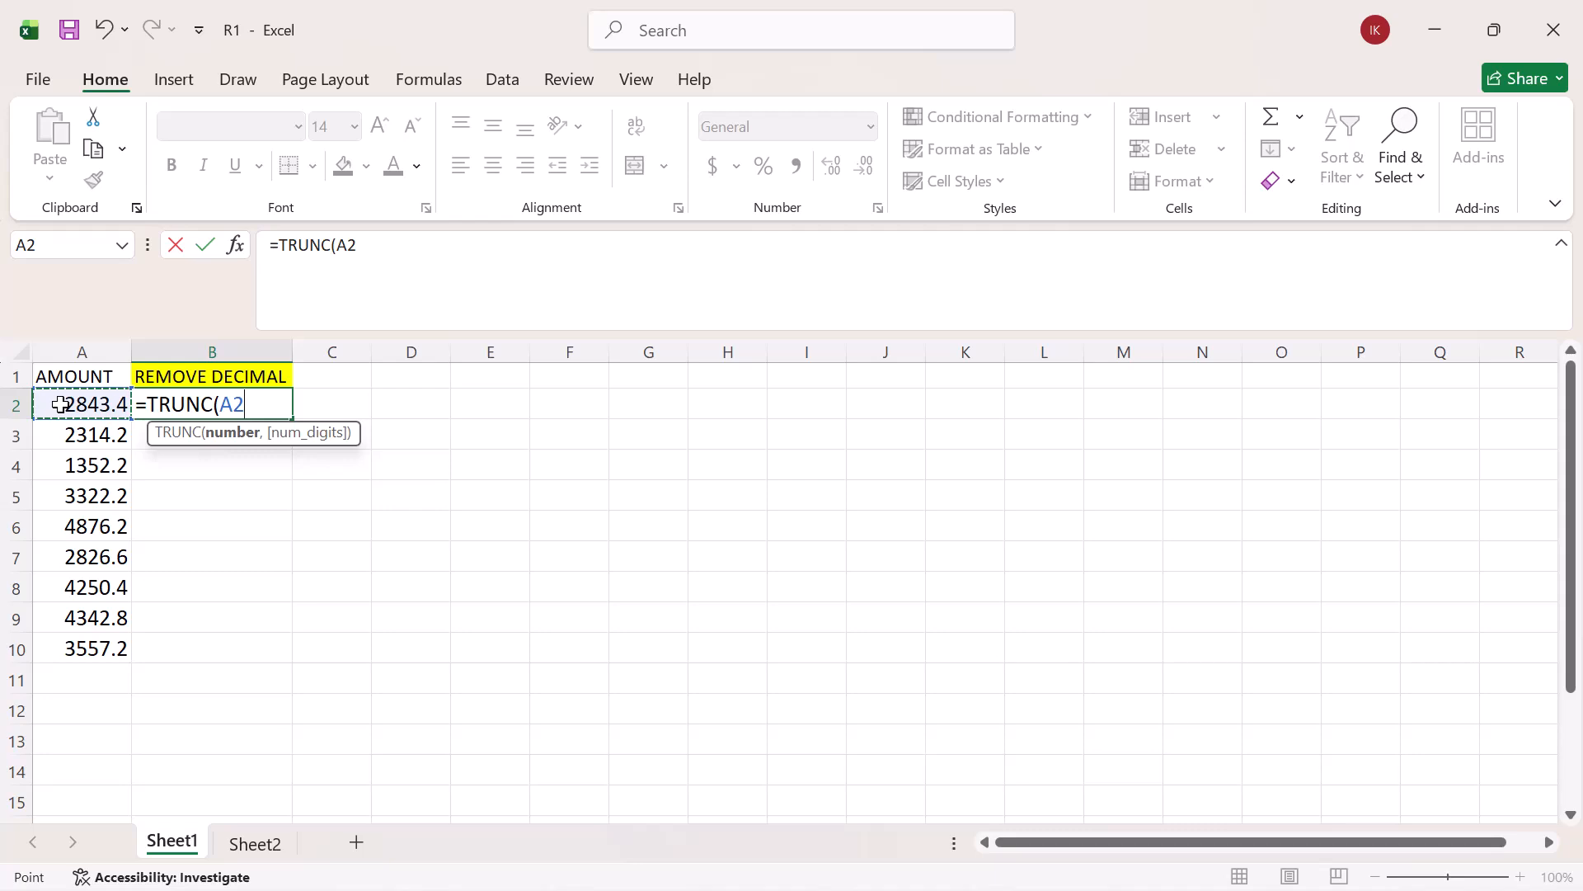
type(",")
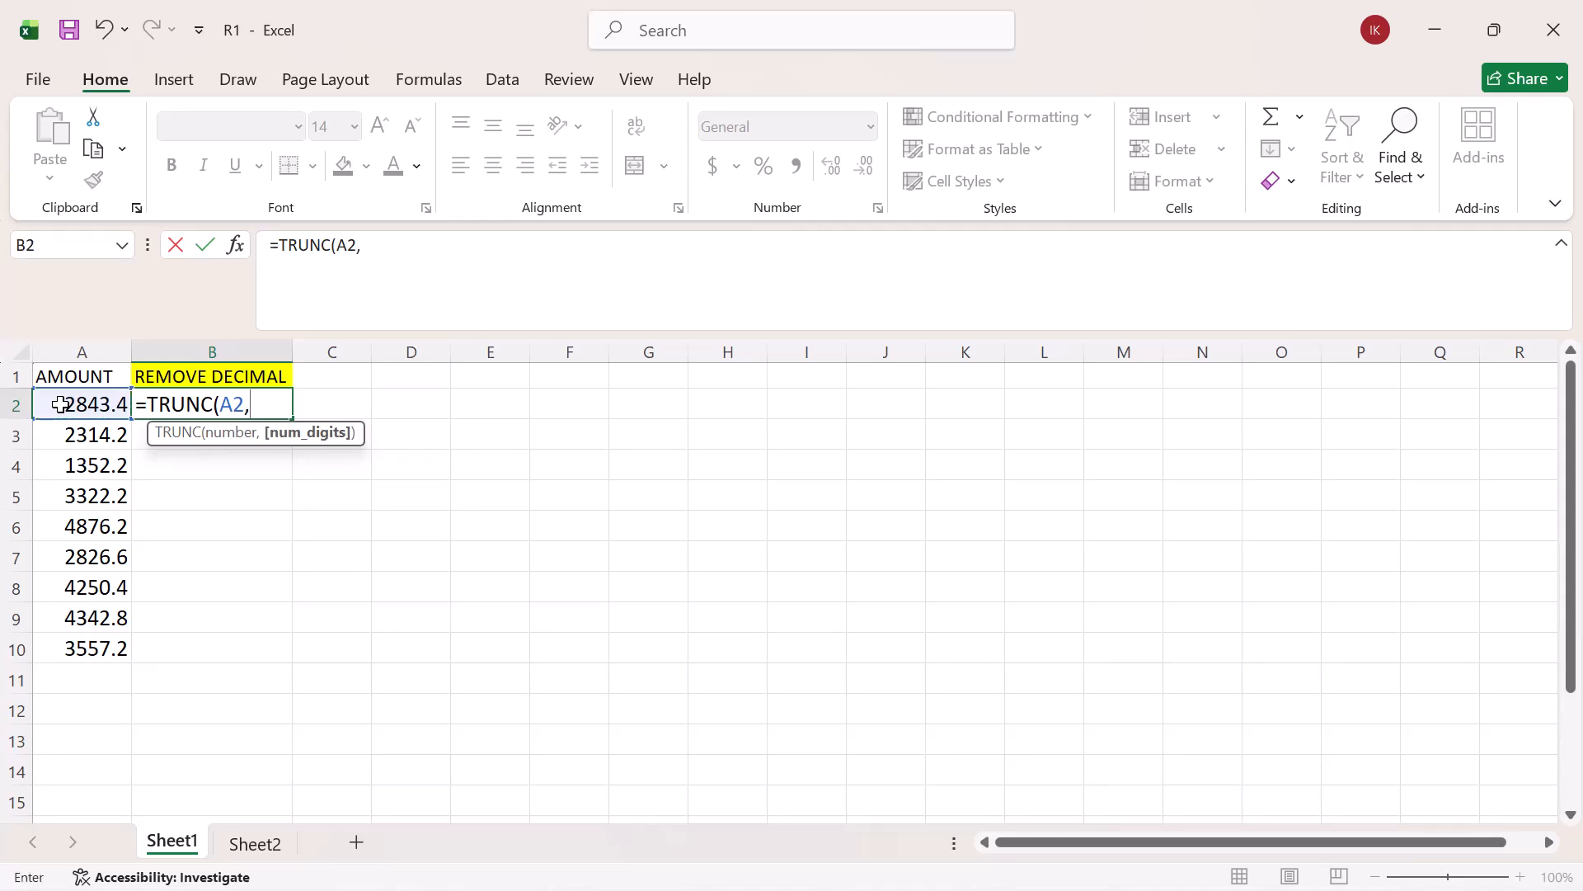
type("0")
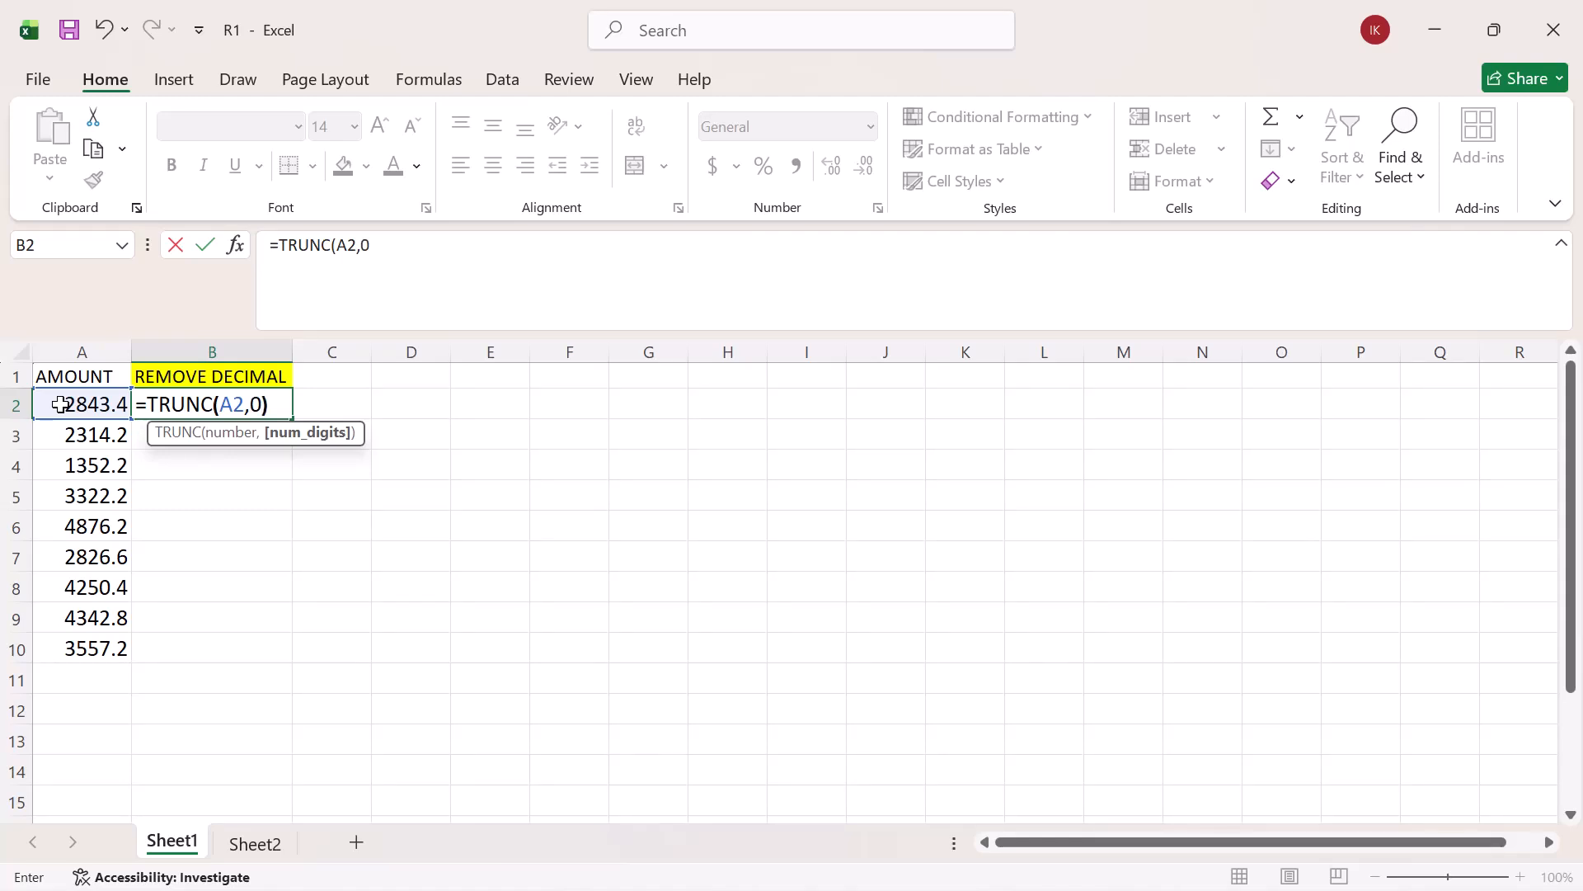
type(")")
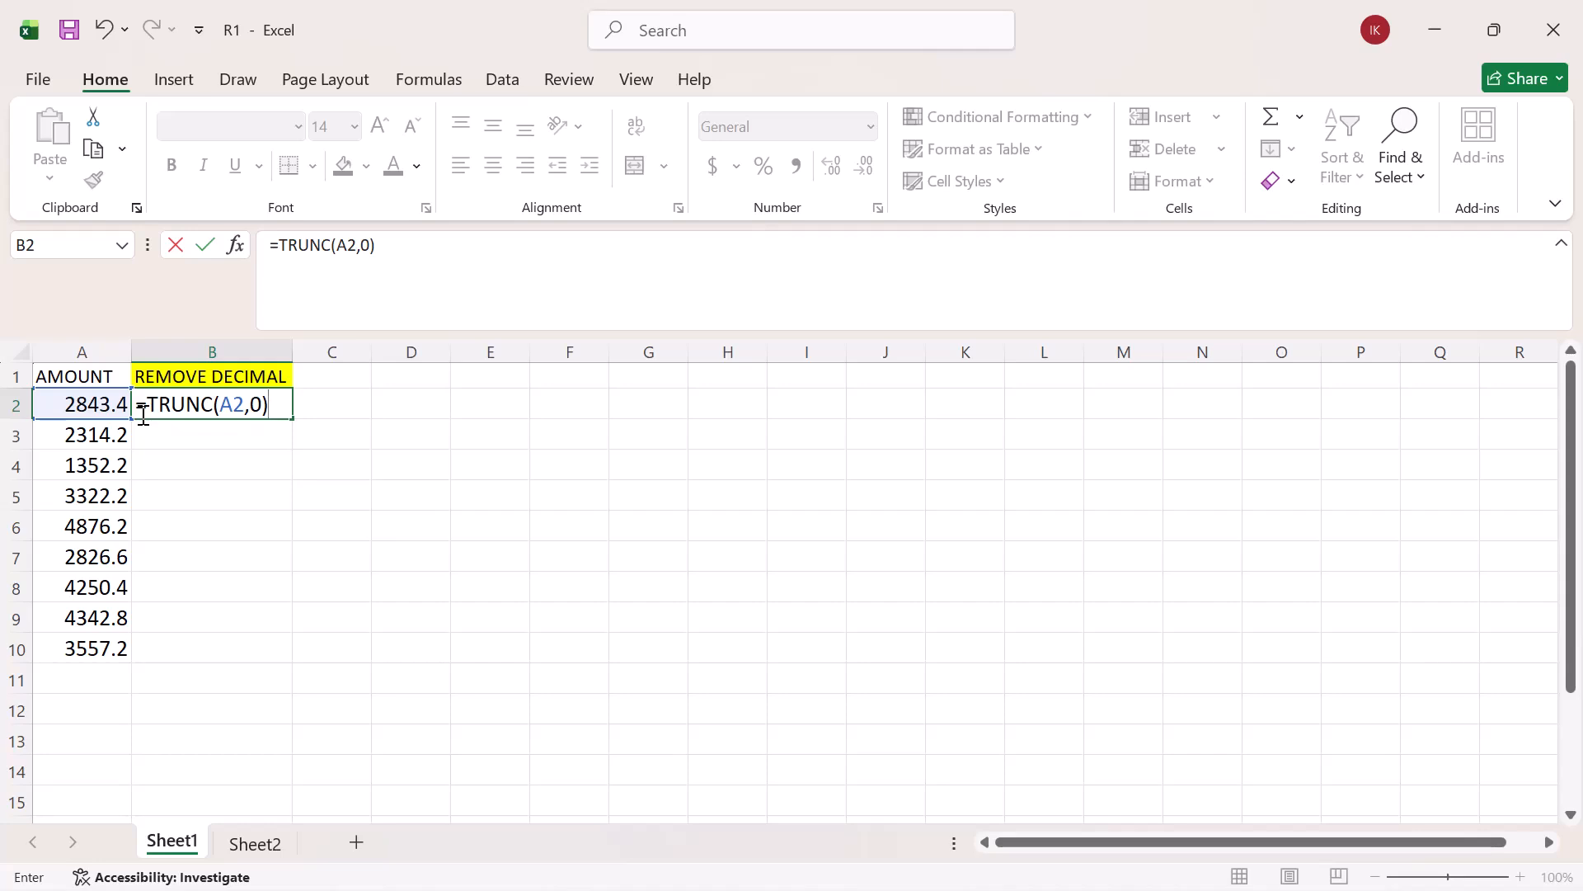
key("Return")
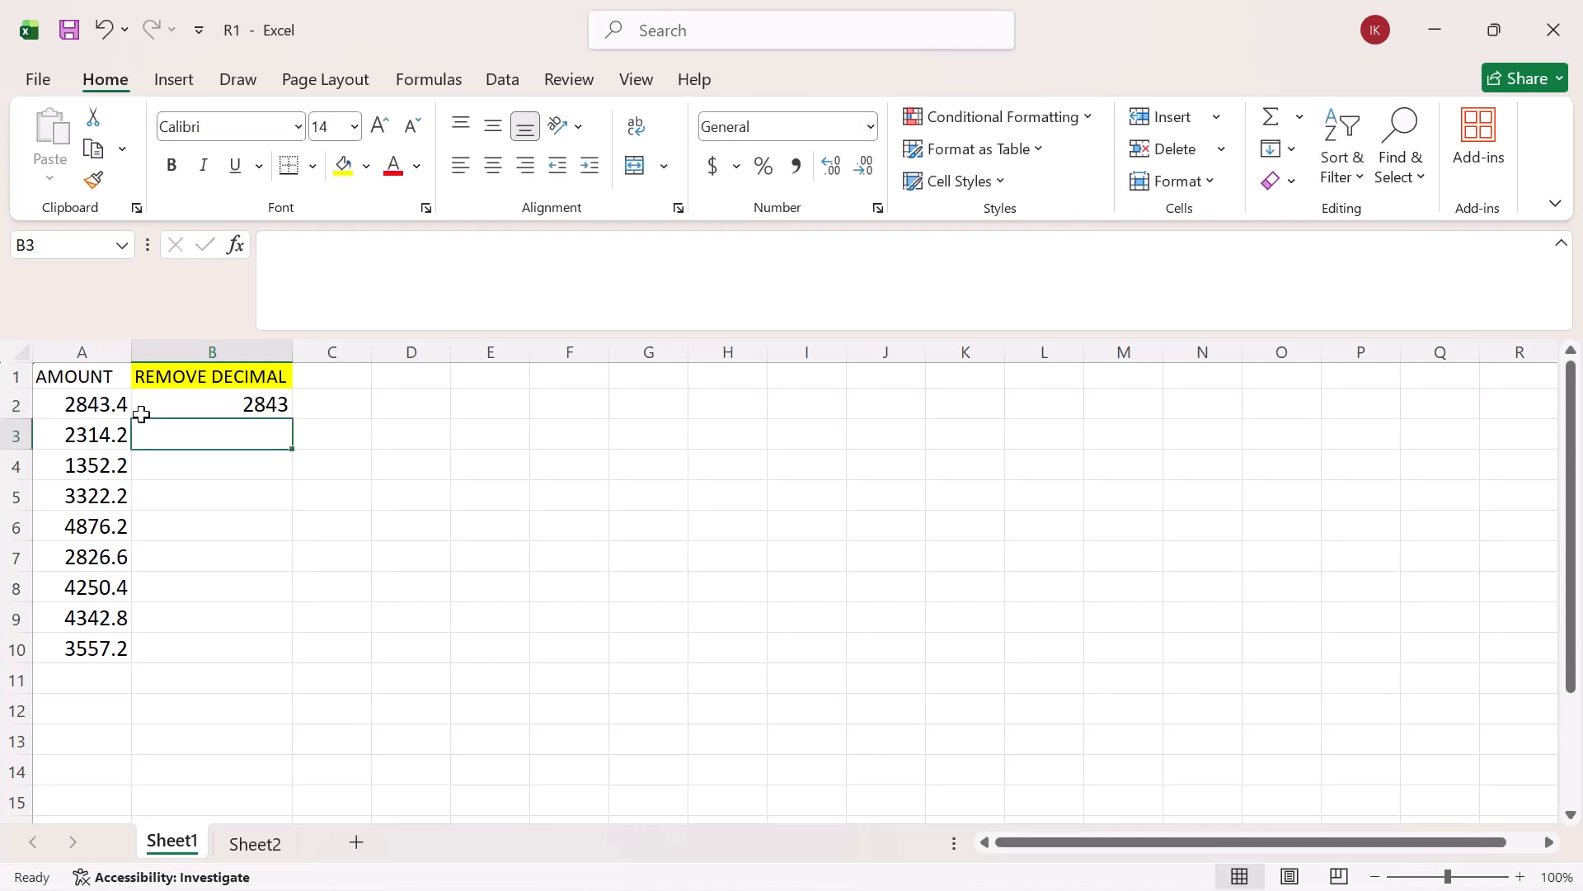
left_click(172, 411)
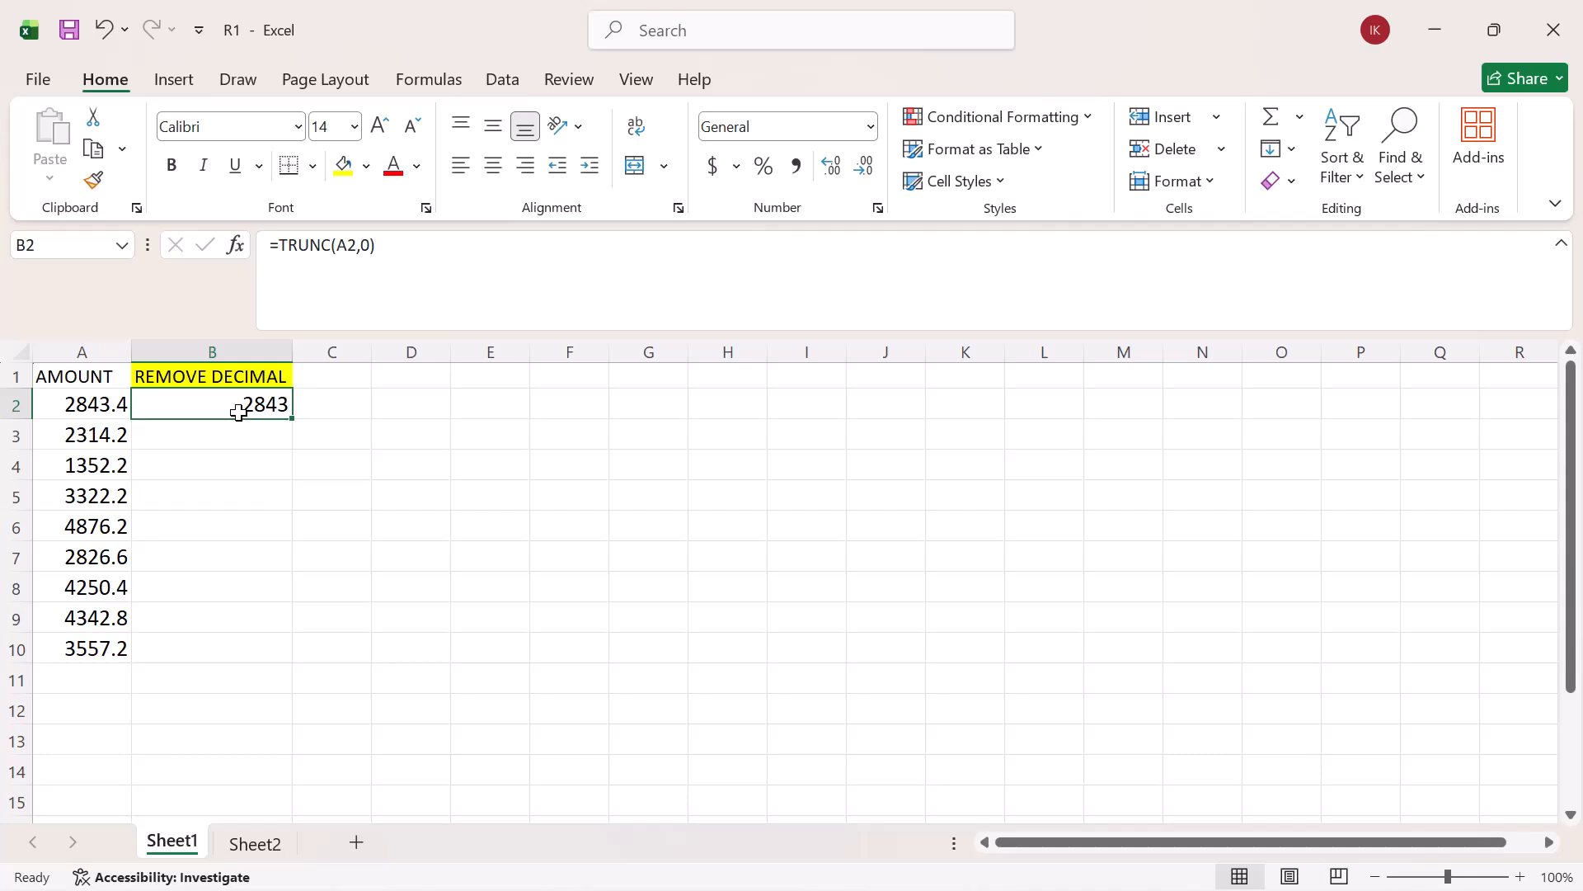
left_click_drag(293, 420, 300, 651)
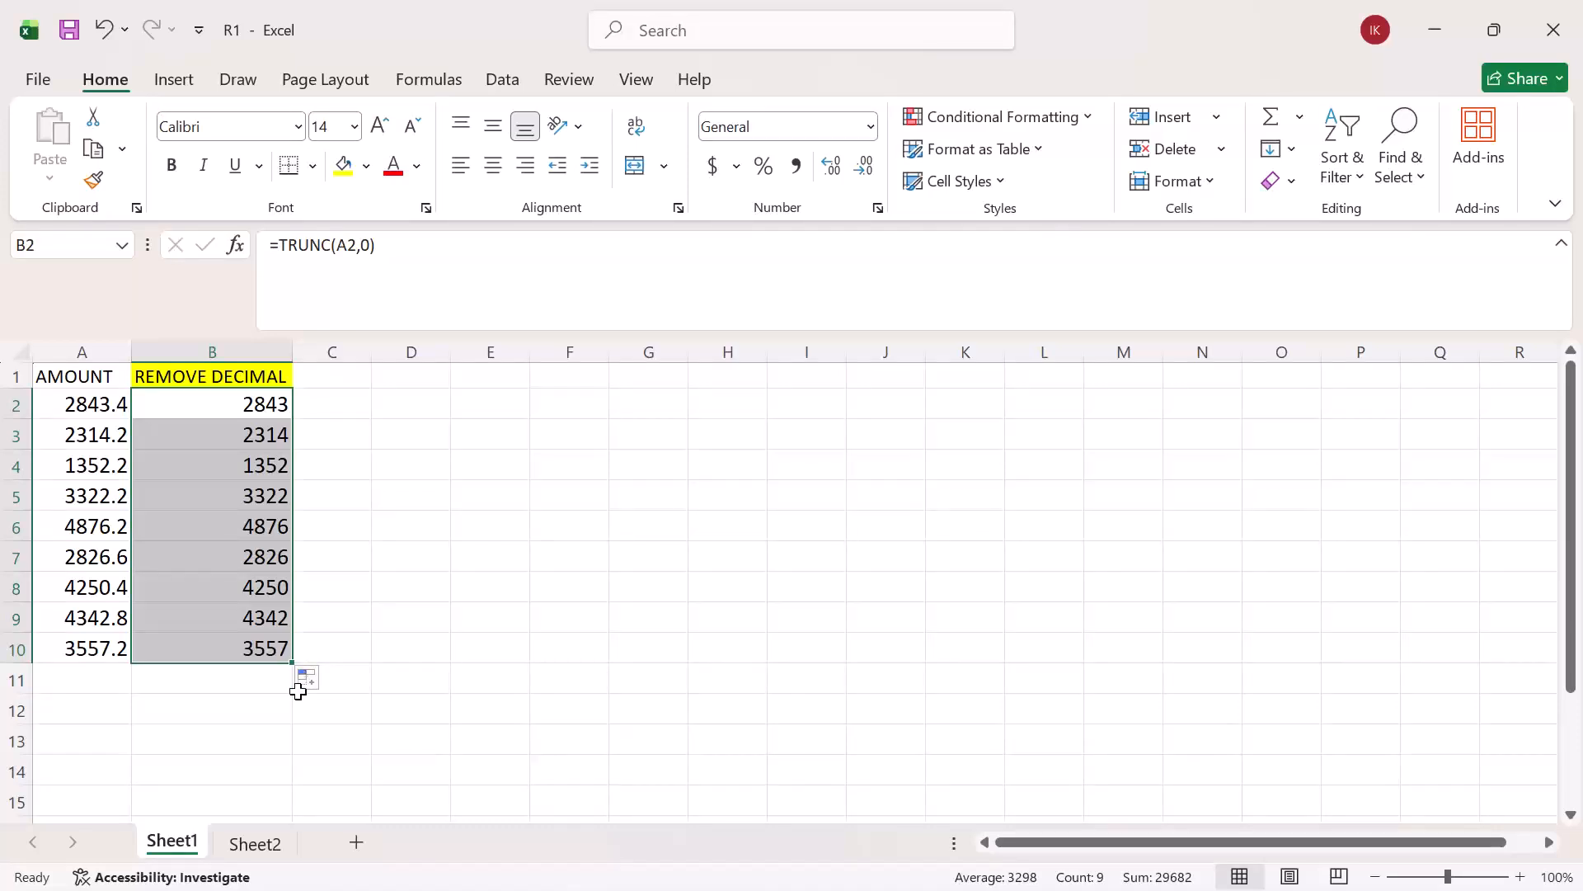
- On Sheet2, enter =TRUNC(A2,0) in cell B2 and fill the formula down through B13
left_click(273, 837)
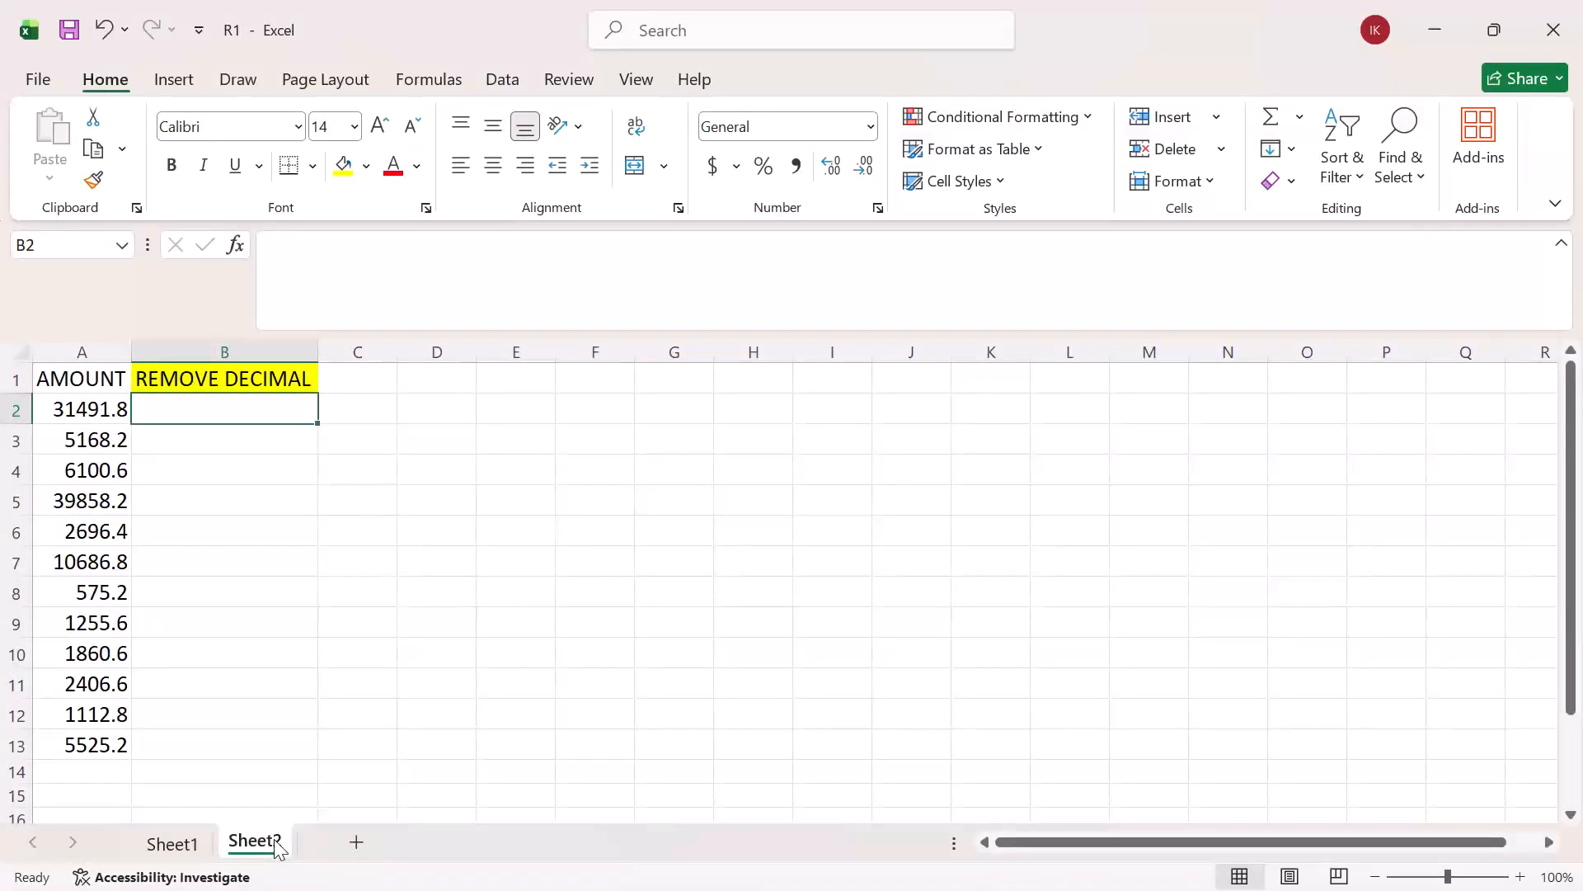
left_click(102, 354)
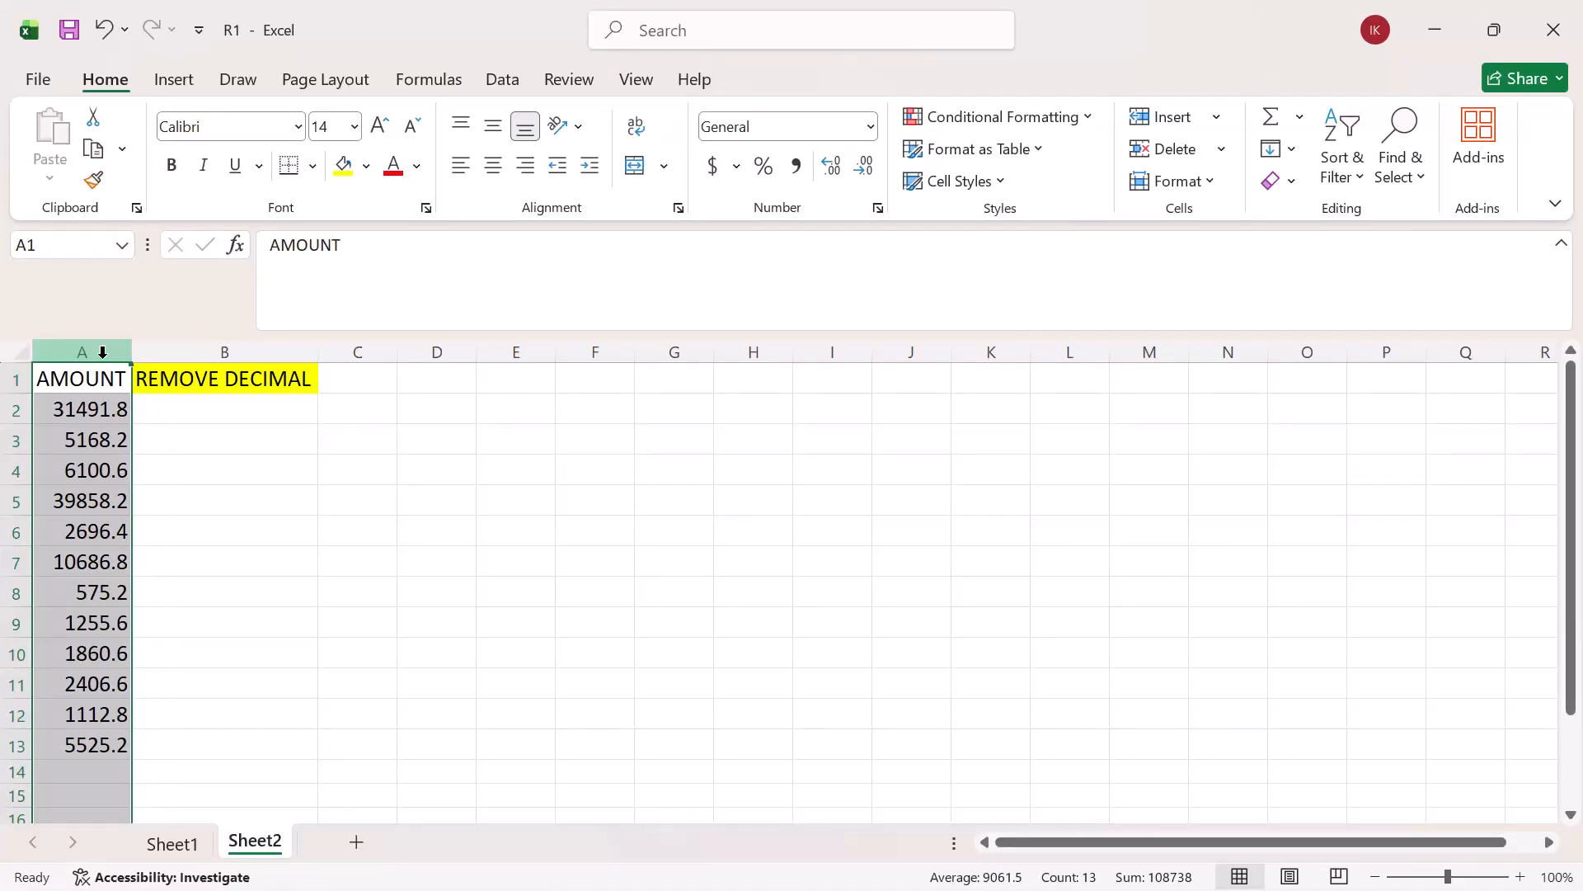
left_click(177, 413)
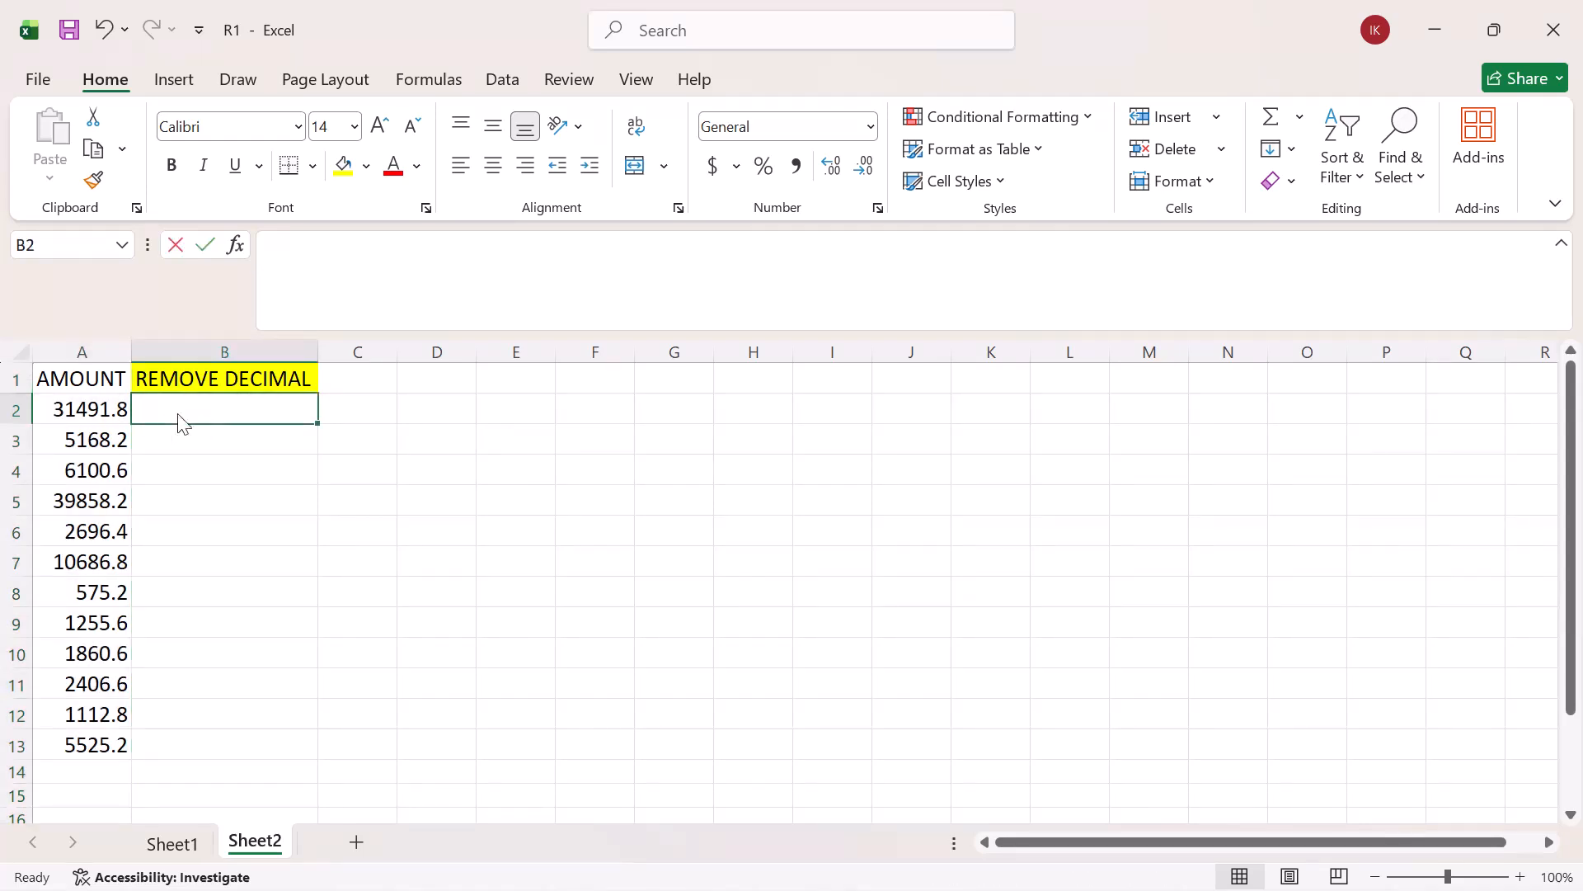
type("=")
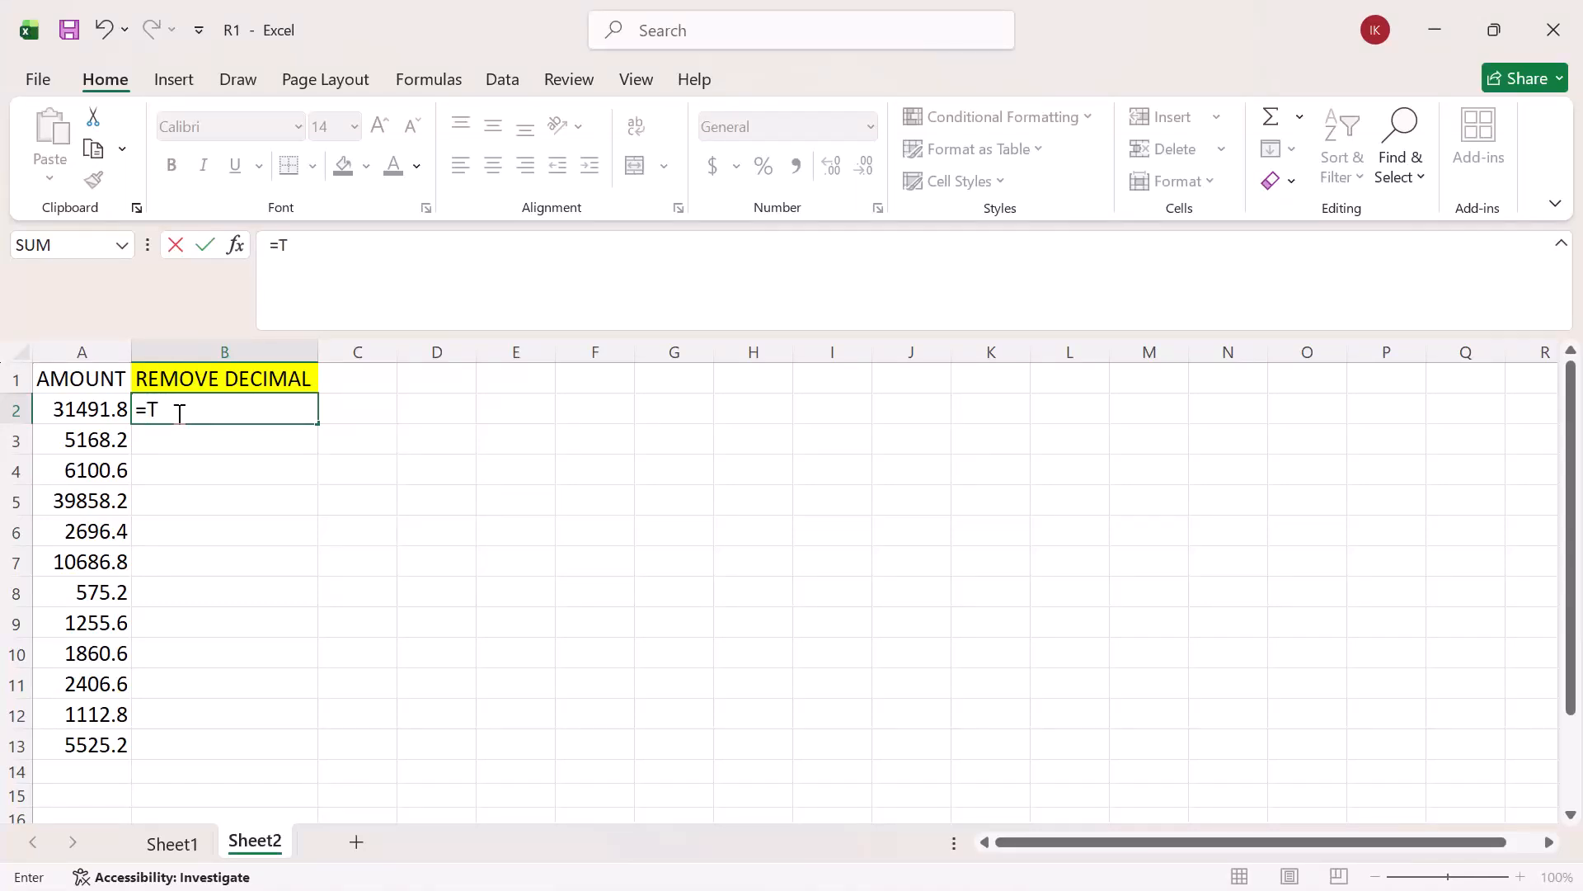
type("TRUNC")
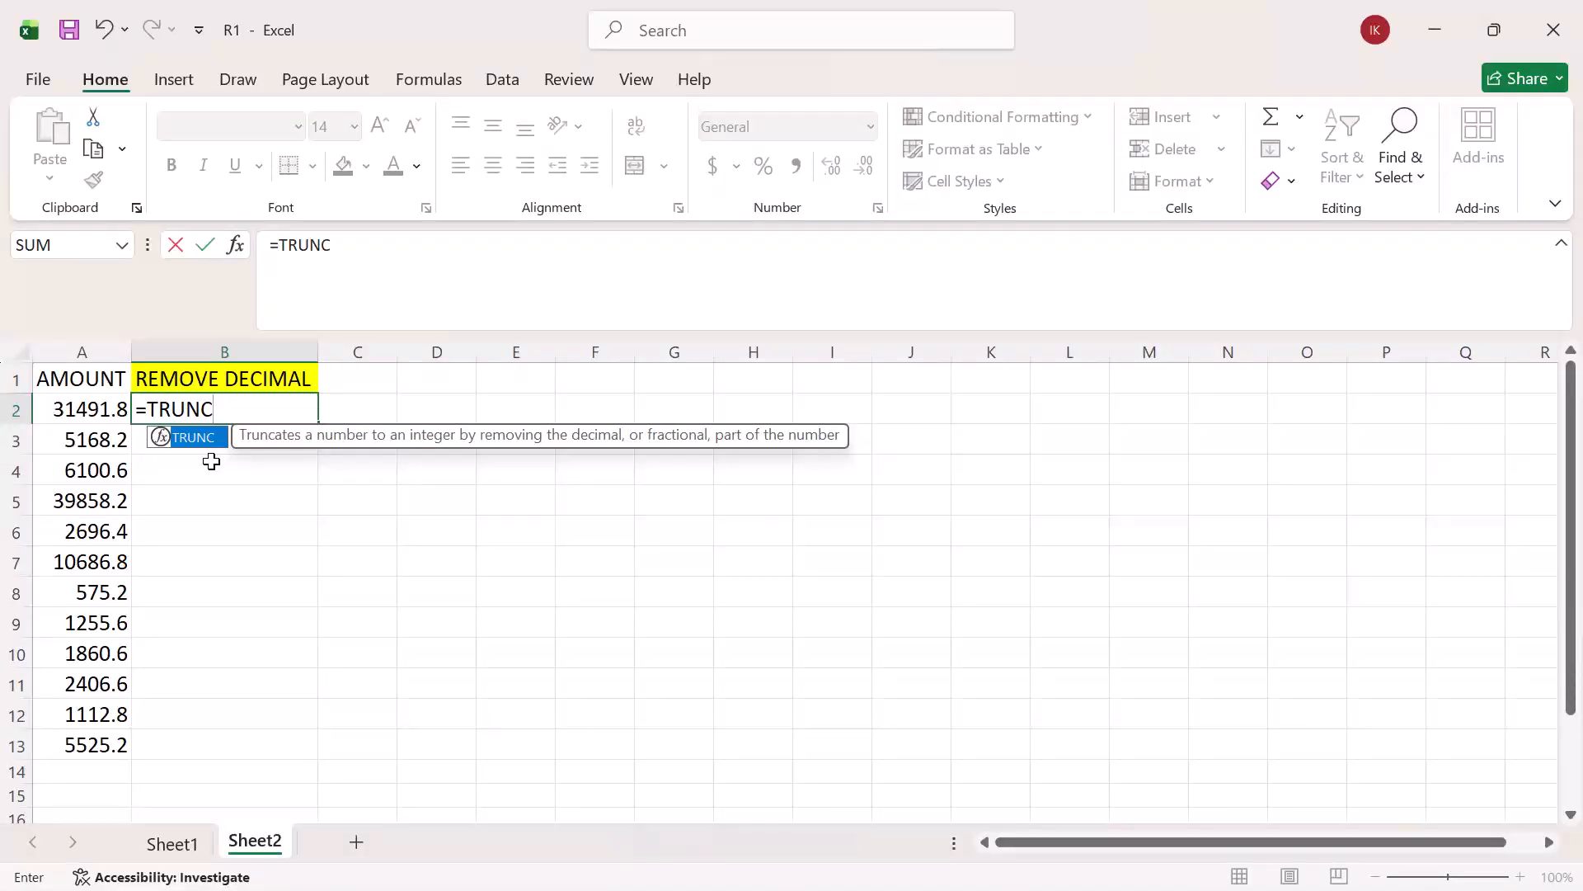
type("(")
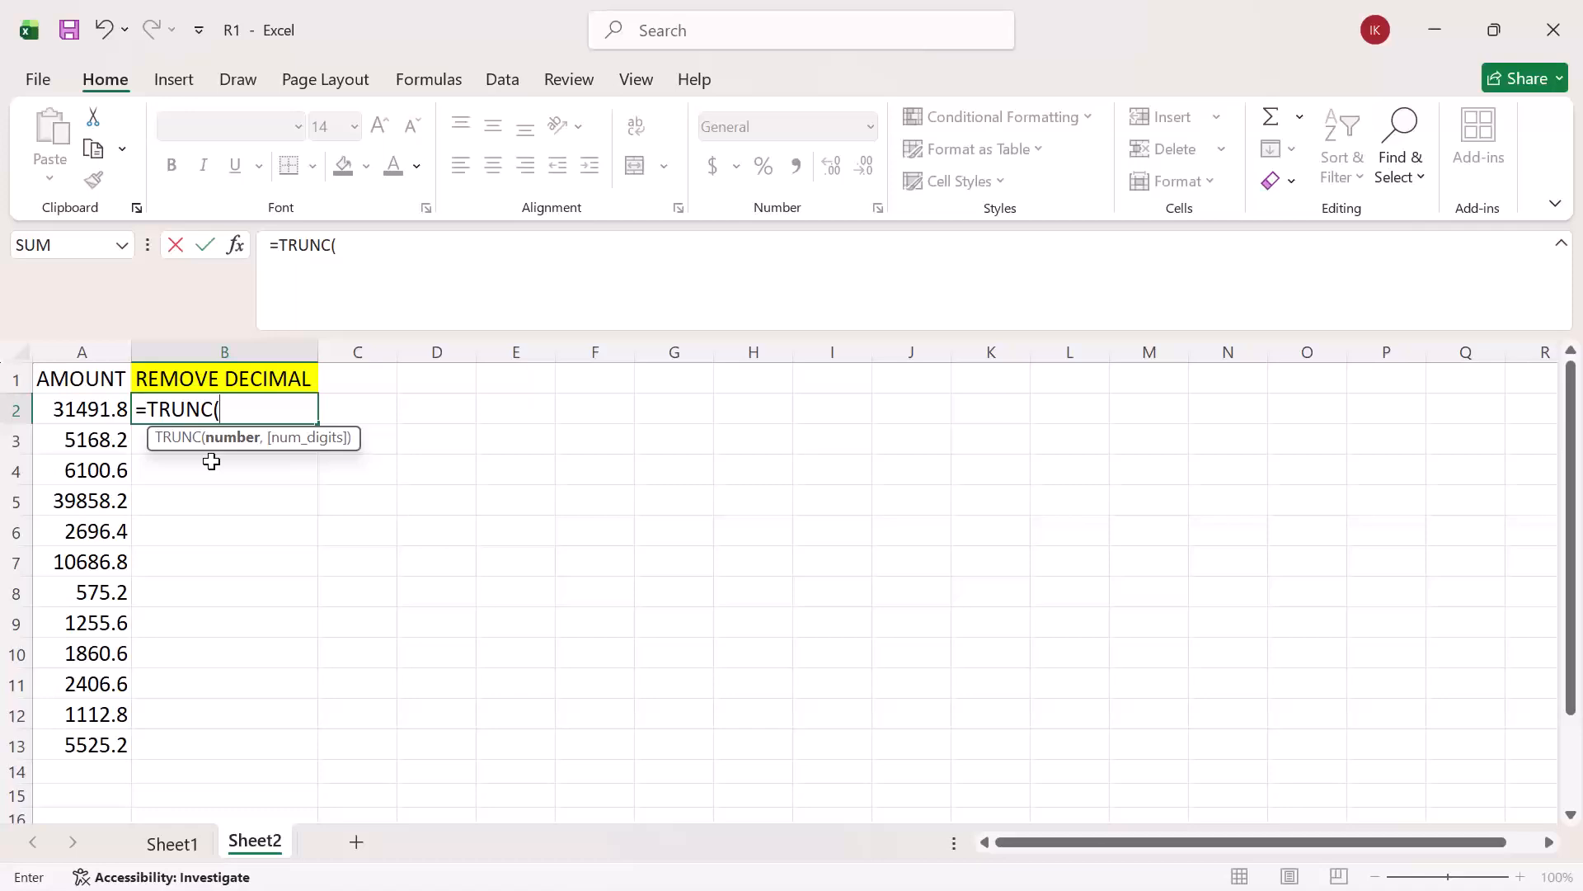
left_click(113, 410)
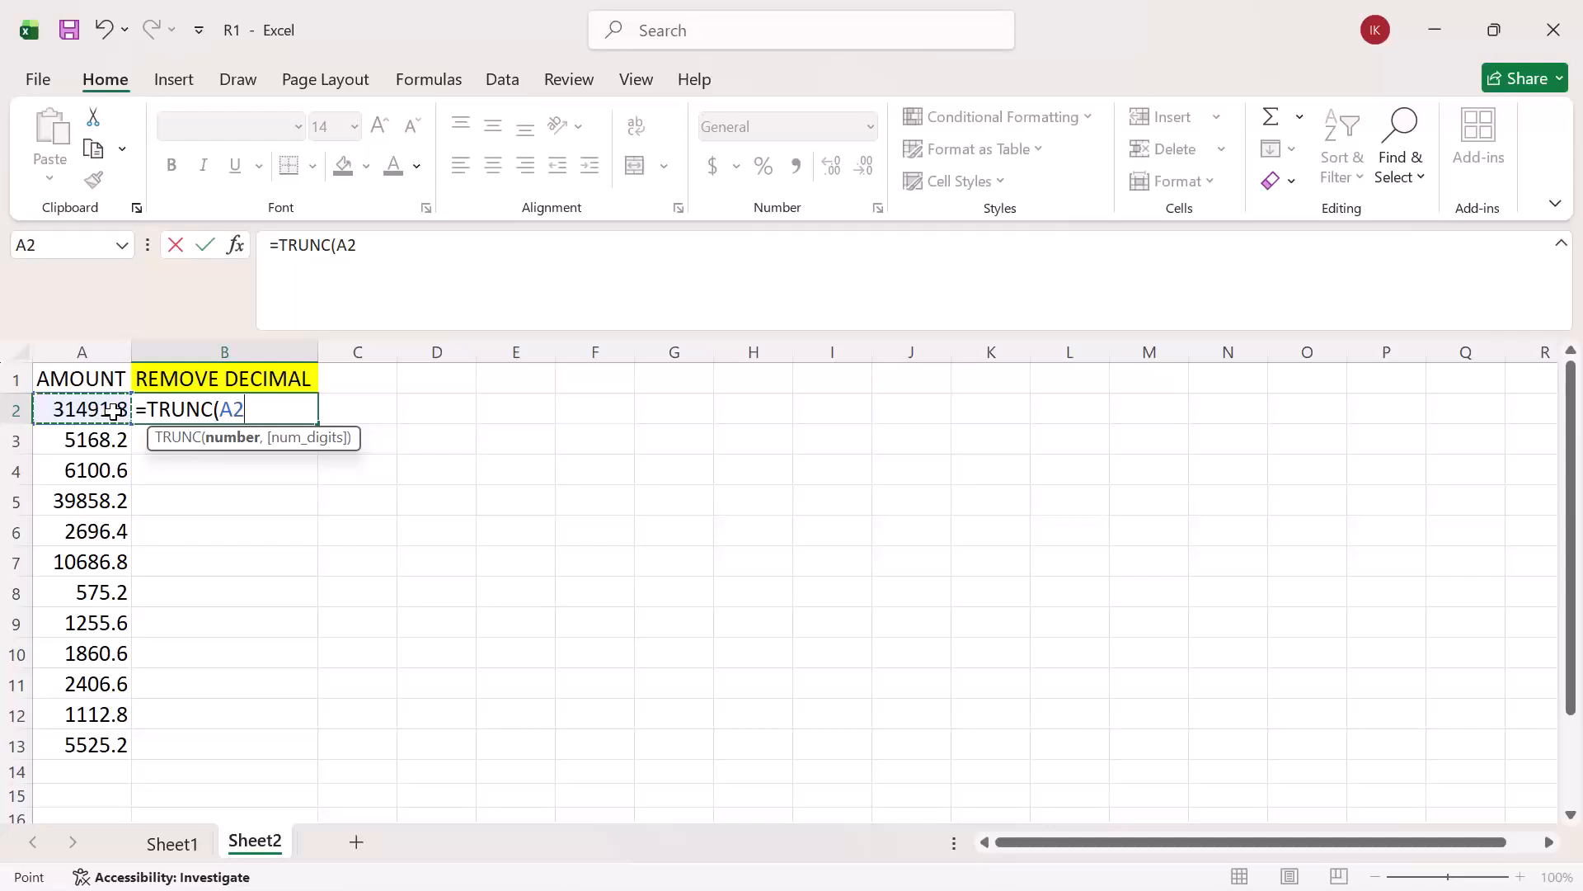
type(",")
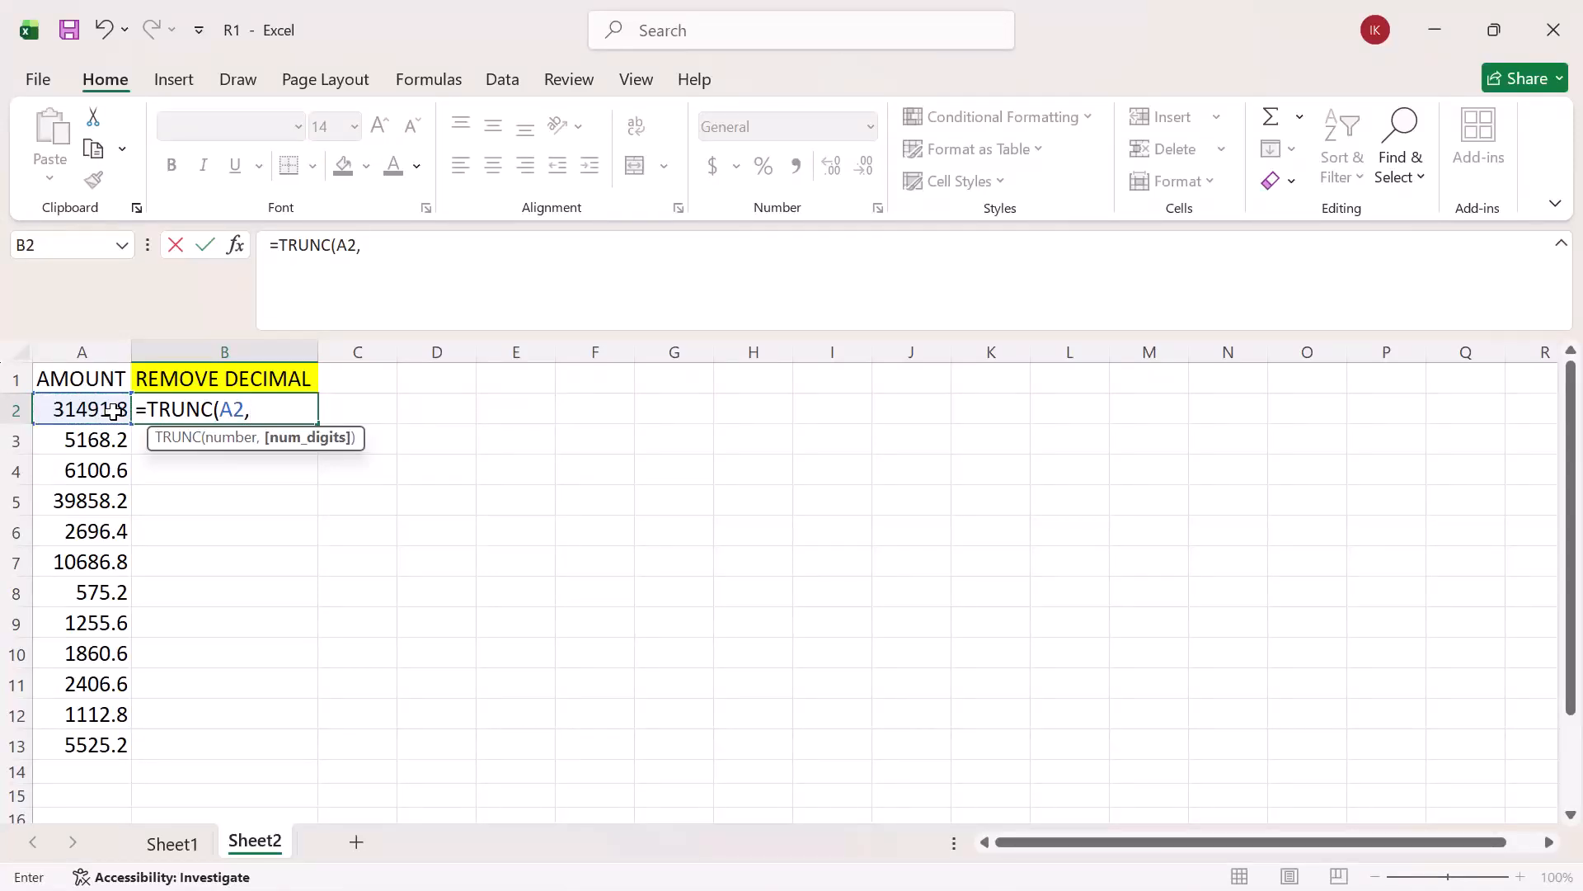
type("0)")
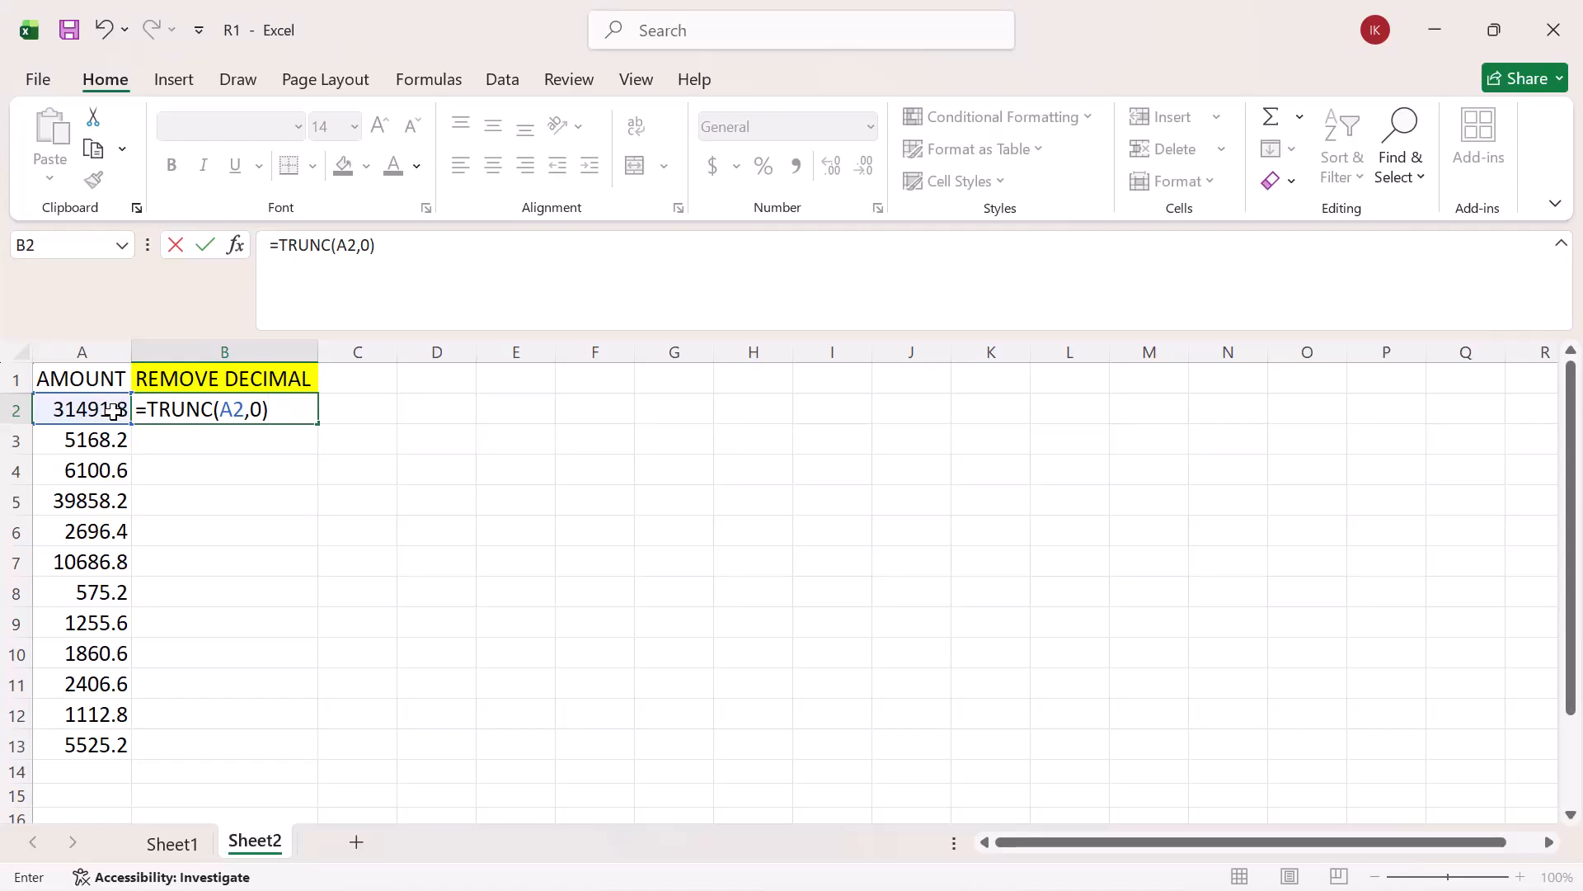
key("Return")
left_click(167, 409)
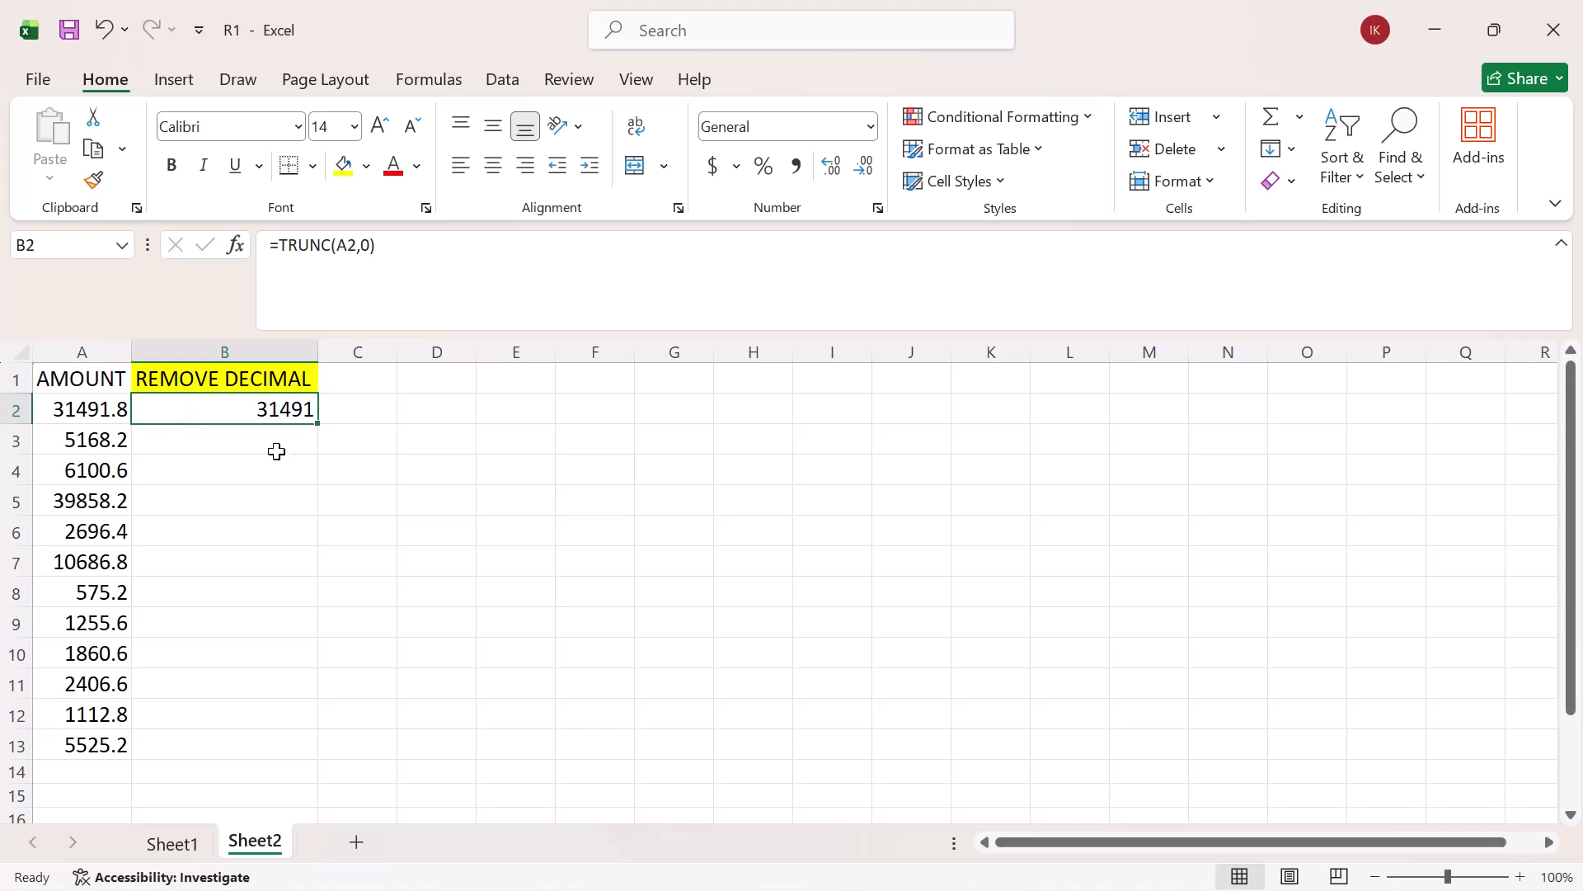
left_click_drag(318, 423, 320, 752)
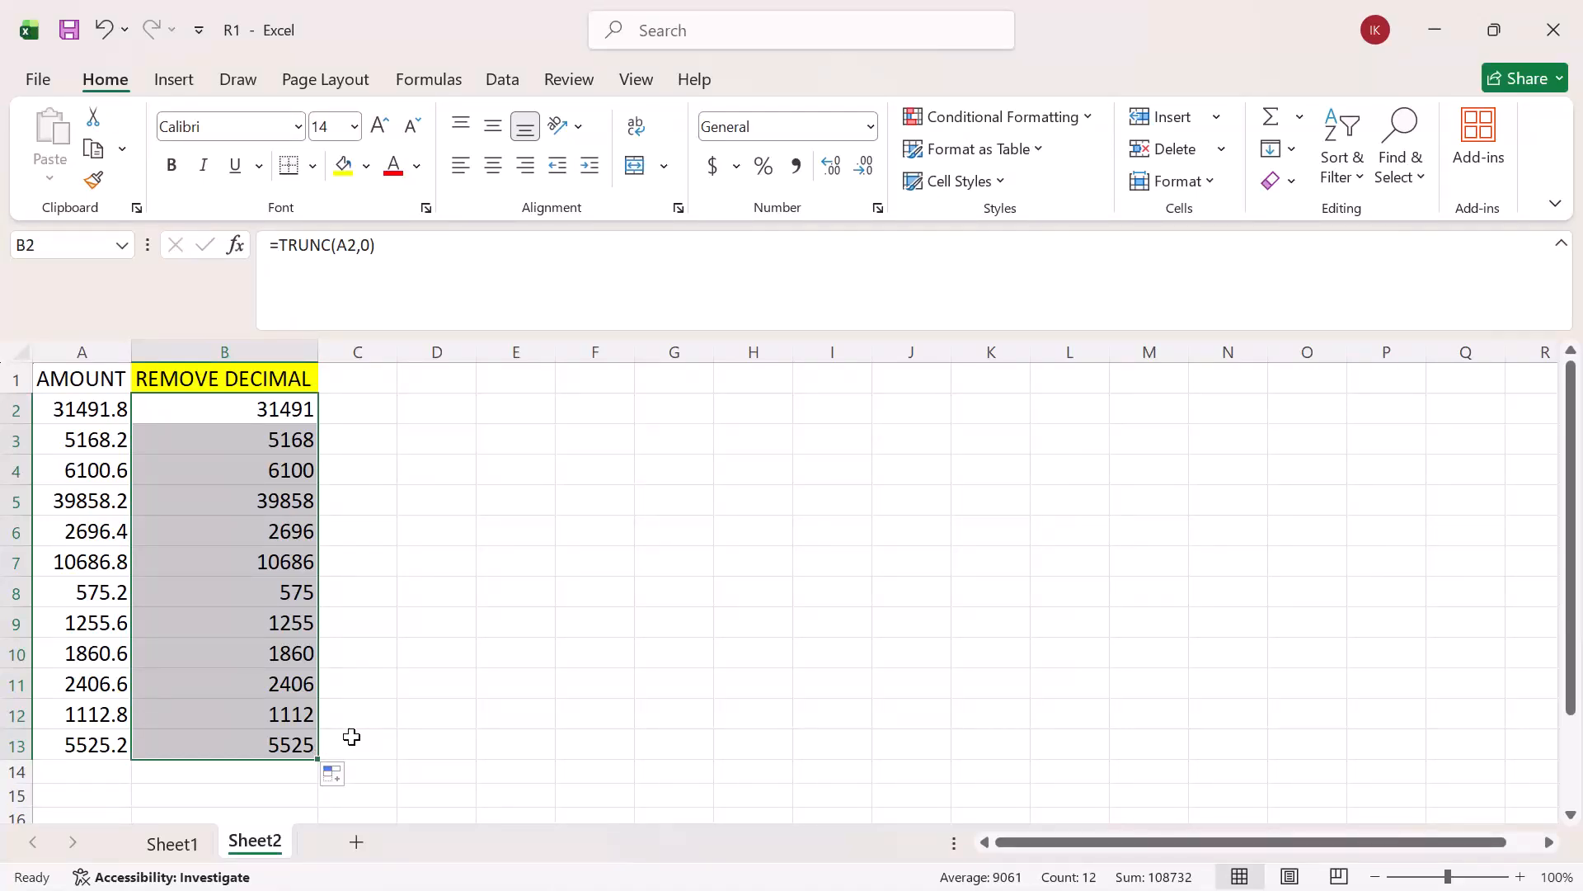
- Review the AMOUNT and REMOVE DECIMAL columns on Sheet1 and Sheet2, checking the TRUNC formulas in column B
left_click(193, 837)
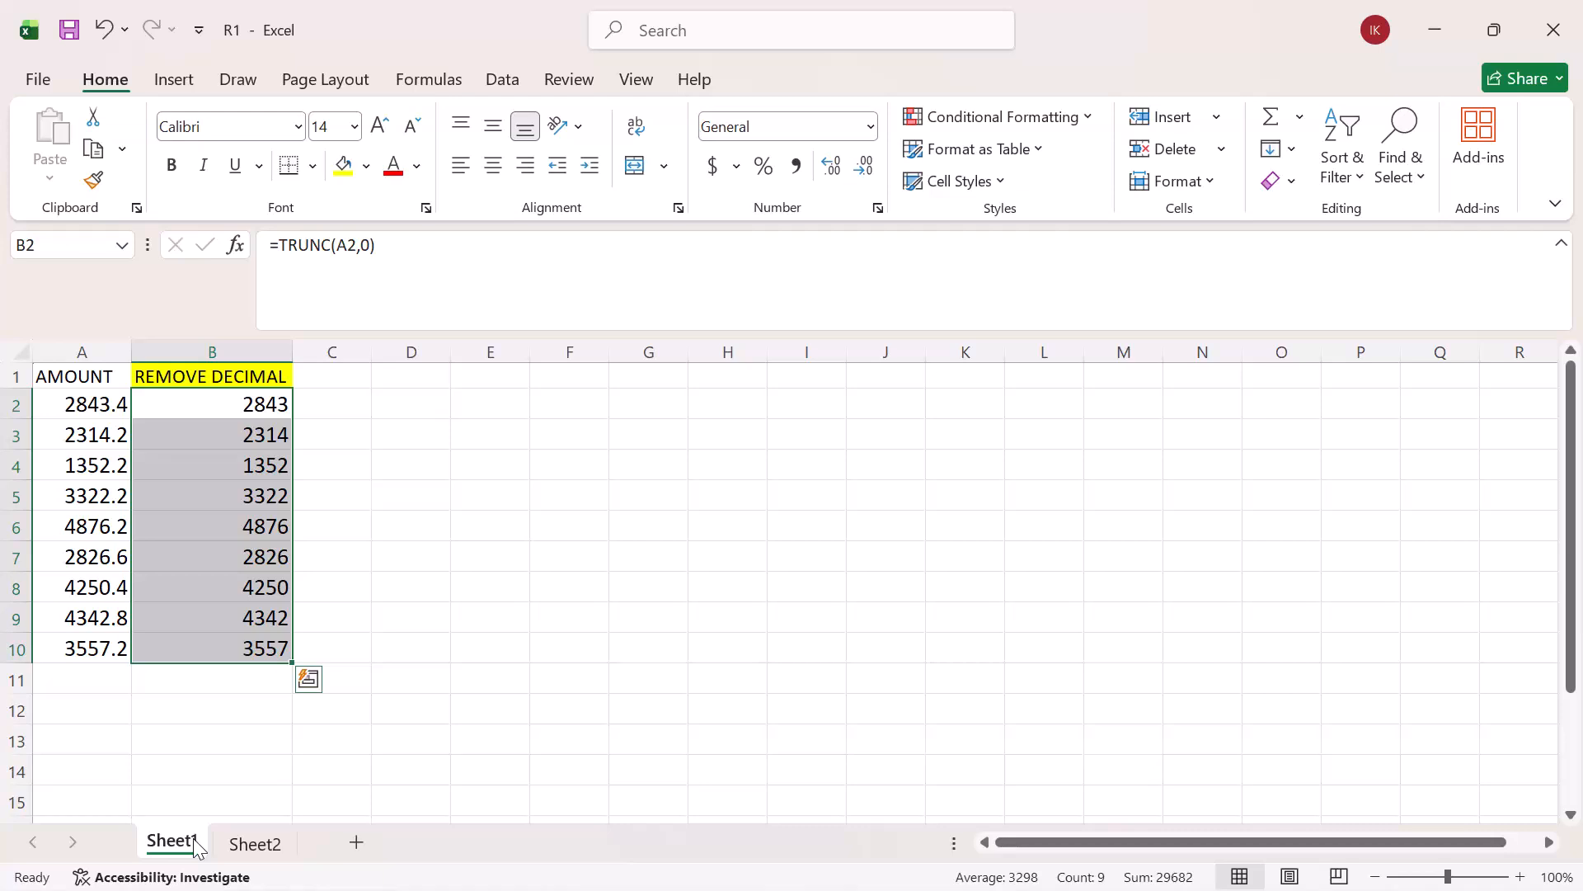
left_click(240, 842)
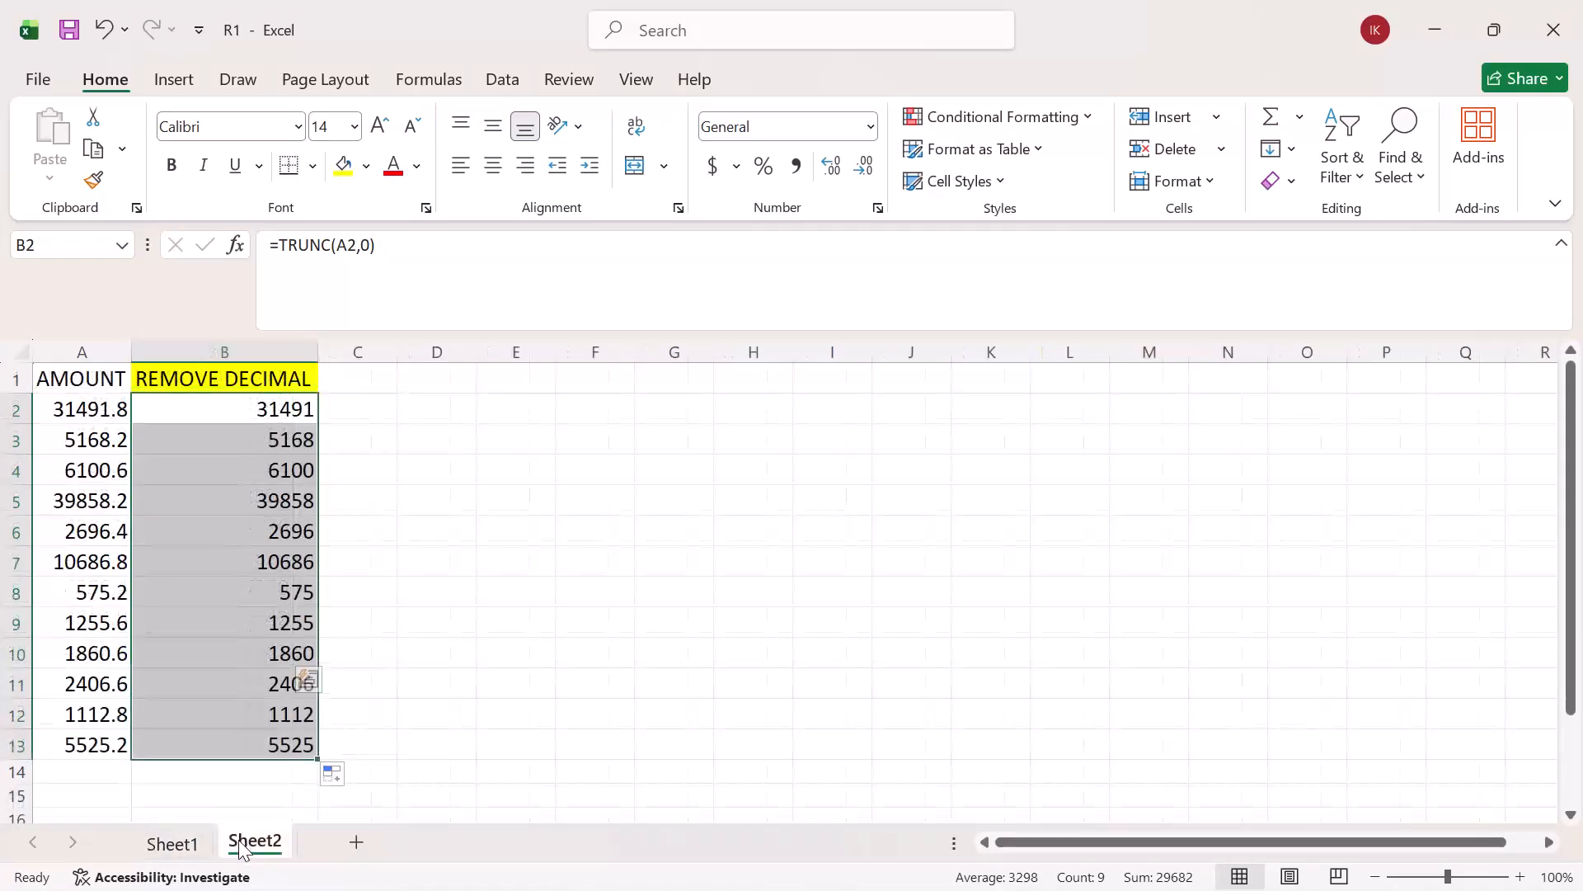
left_click(219, 715)
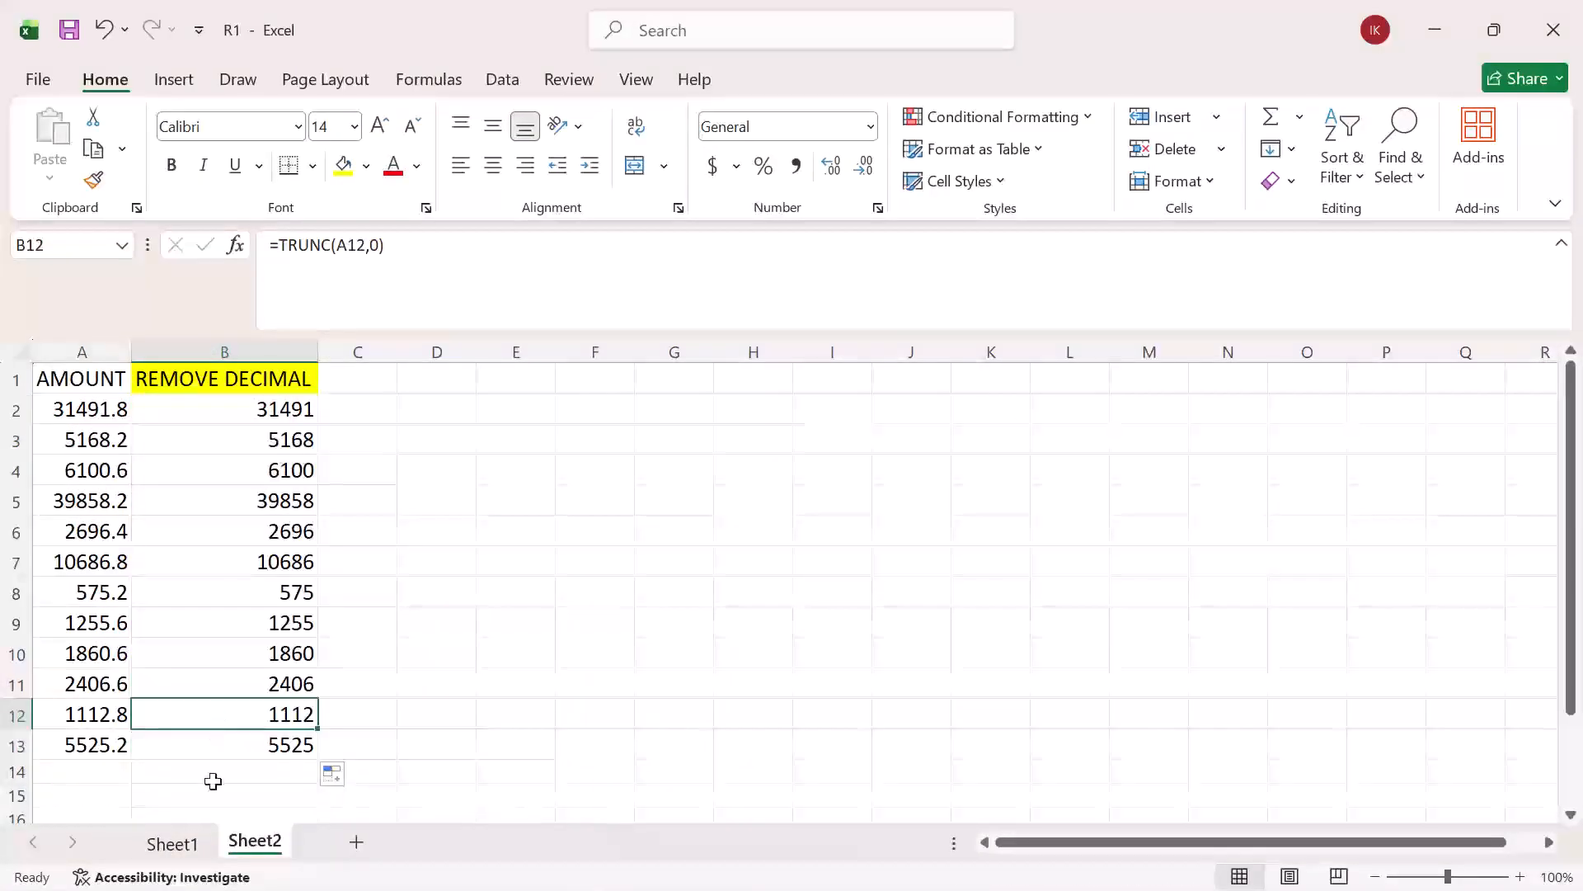
left_click(194, 845)
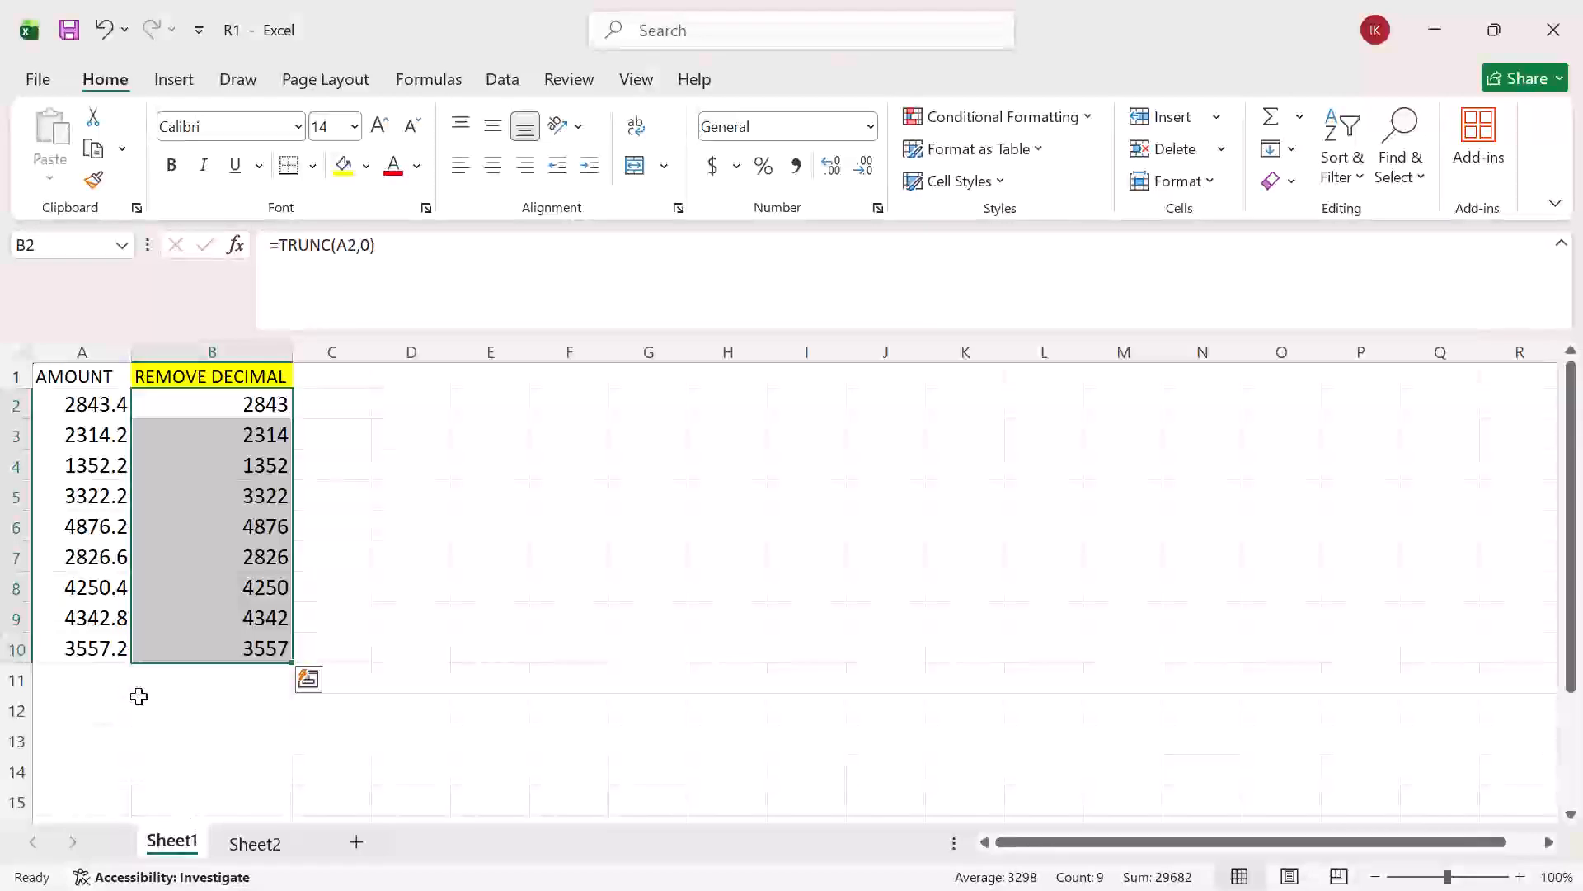
left_click(115, 648)
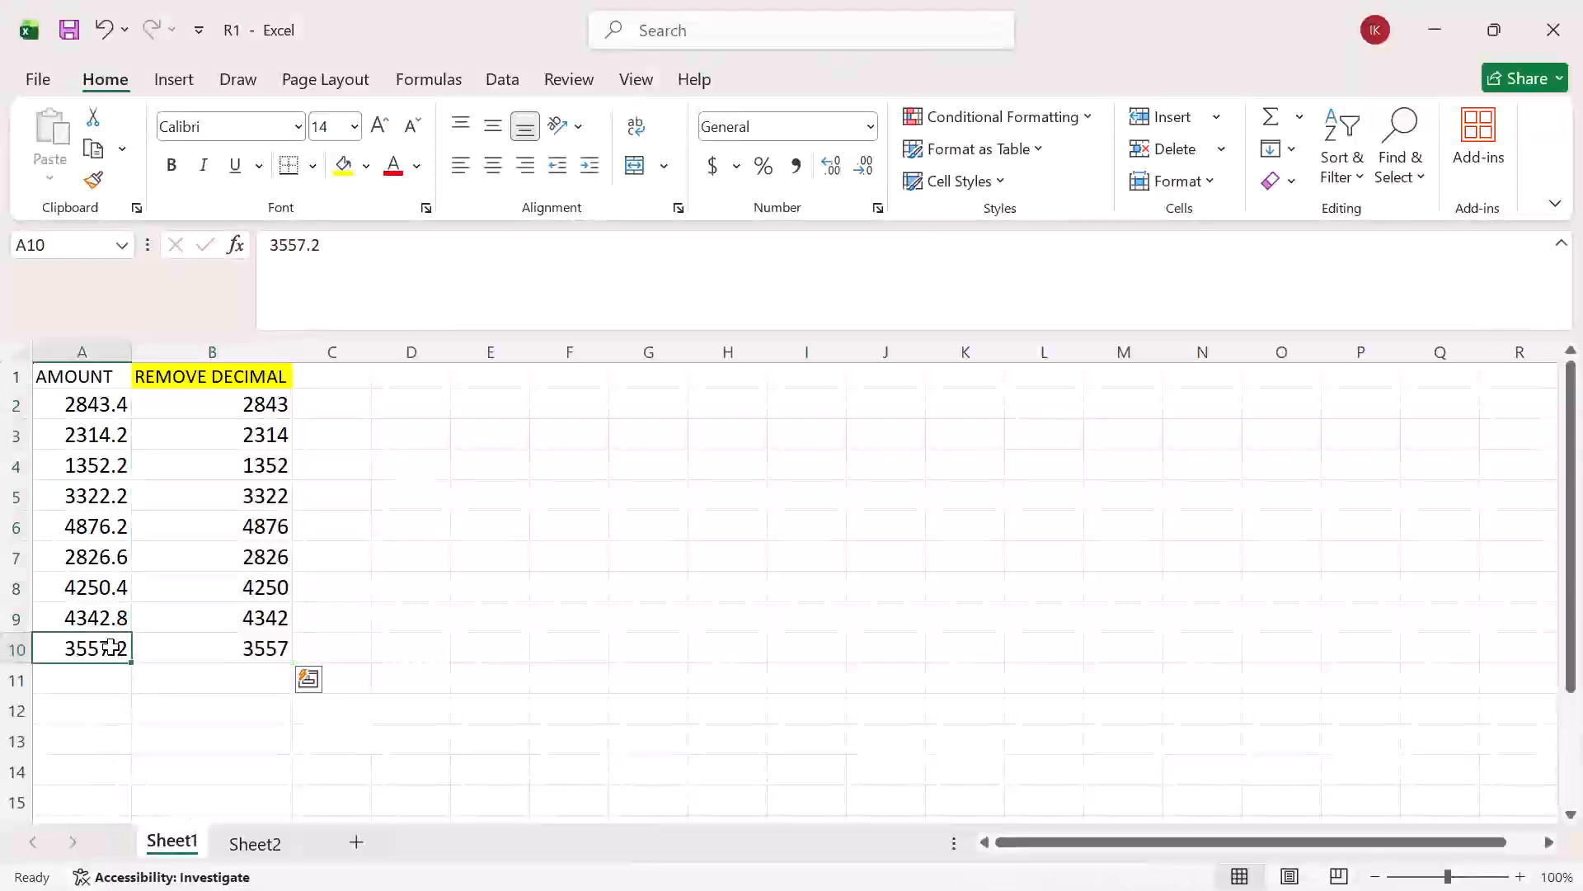
left_click(94, 379)
left_click(159, 379)
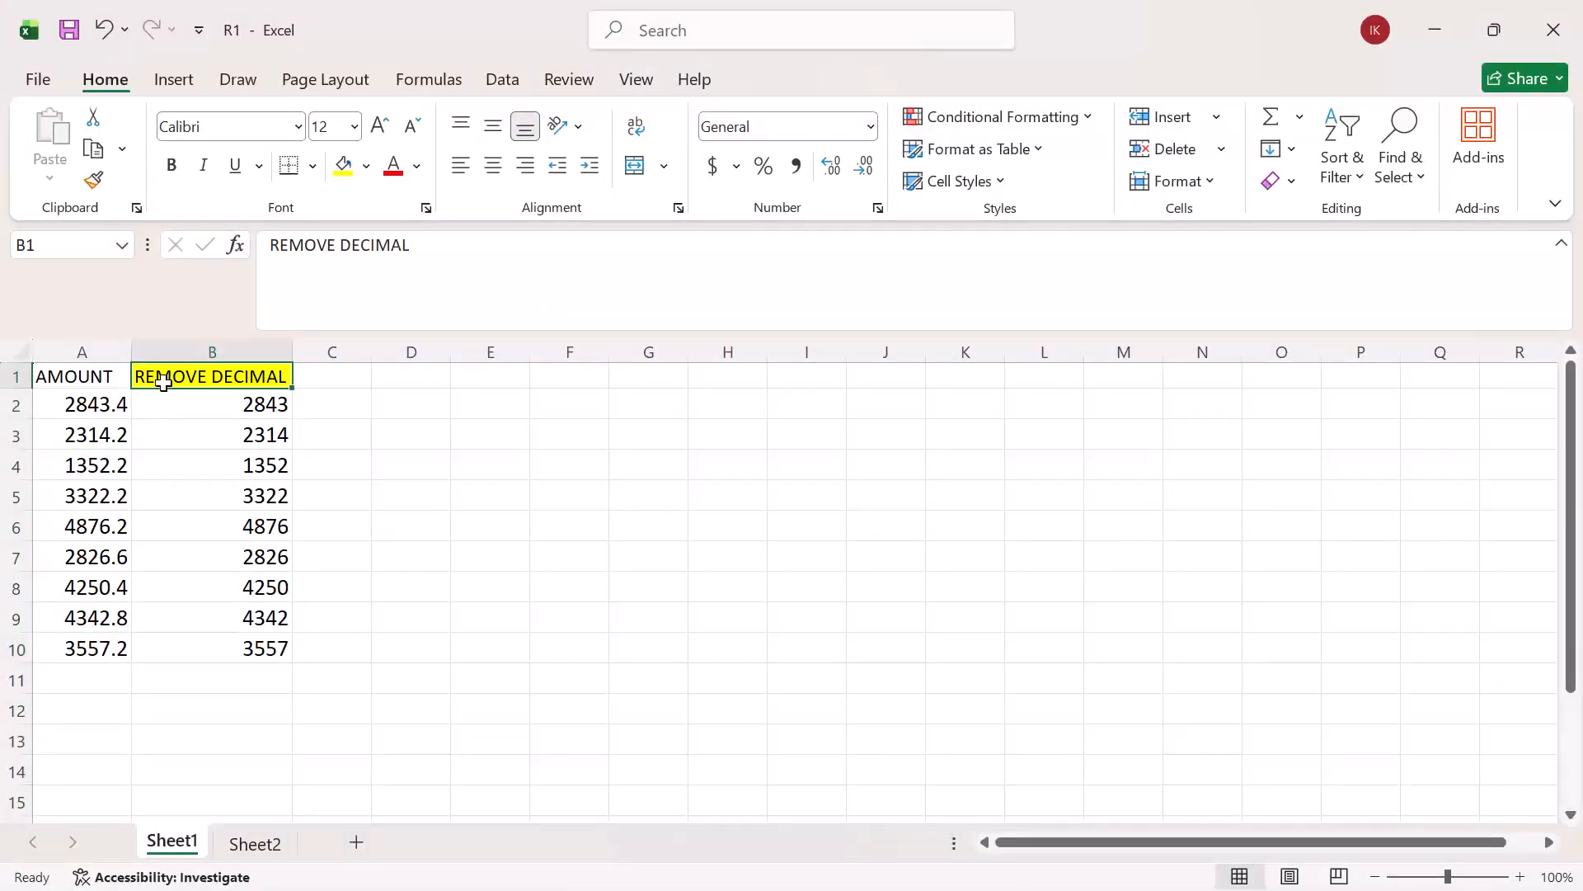
left_click(210, 452)
left_click(241, 546)
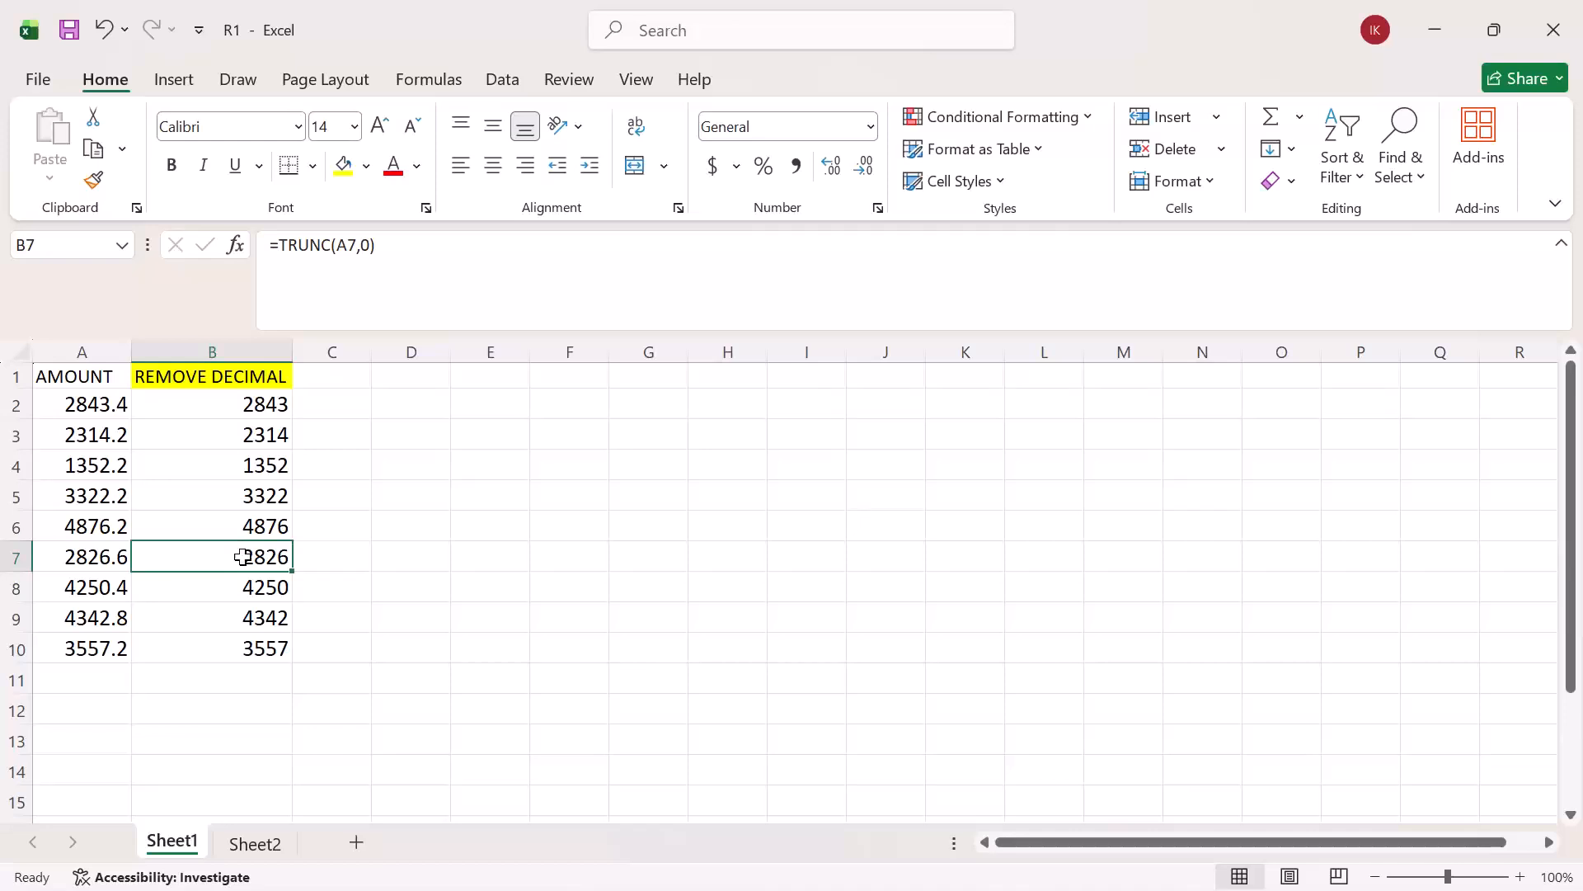
left_click(247, 592)
left_click(257, 646)
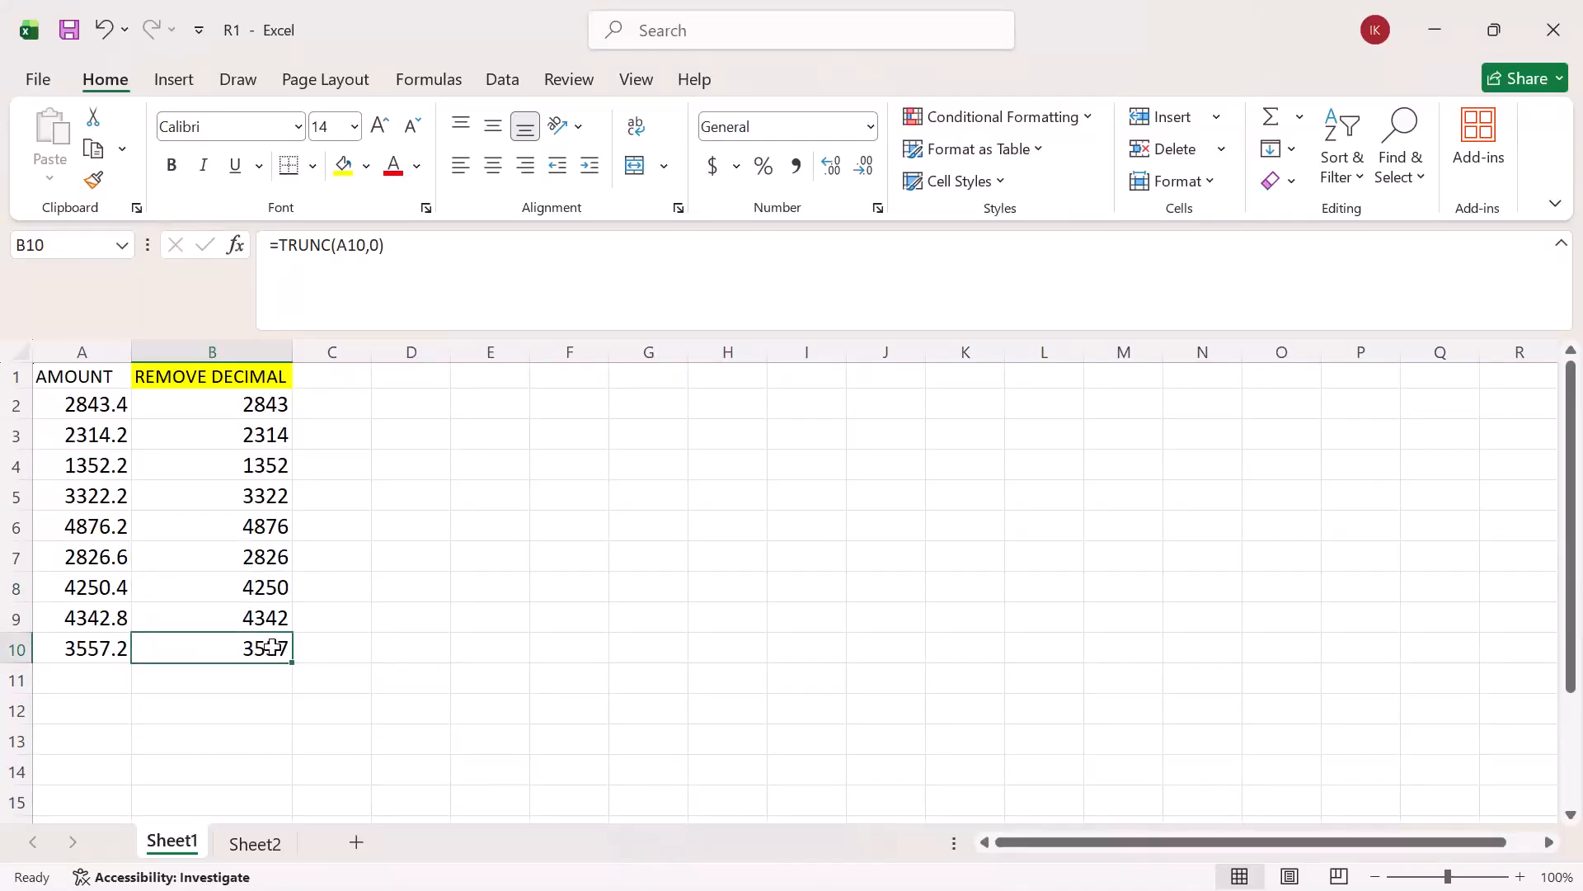
mouse_move(677, 888)
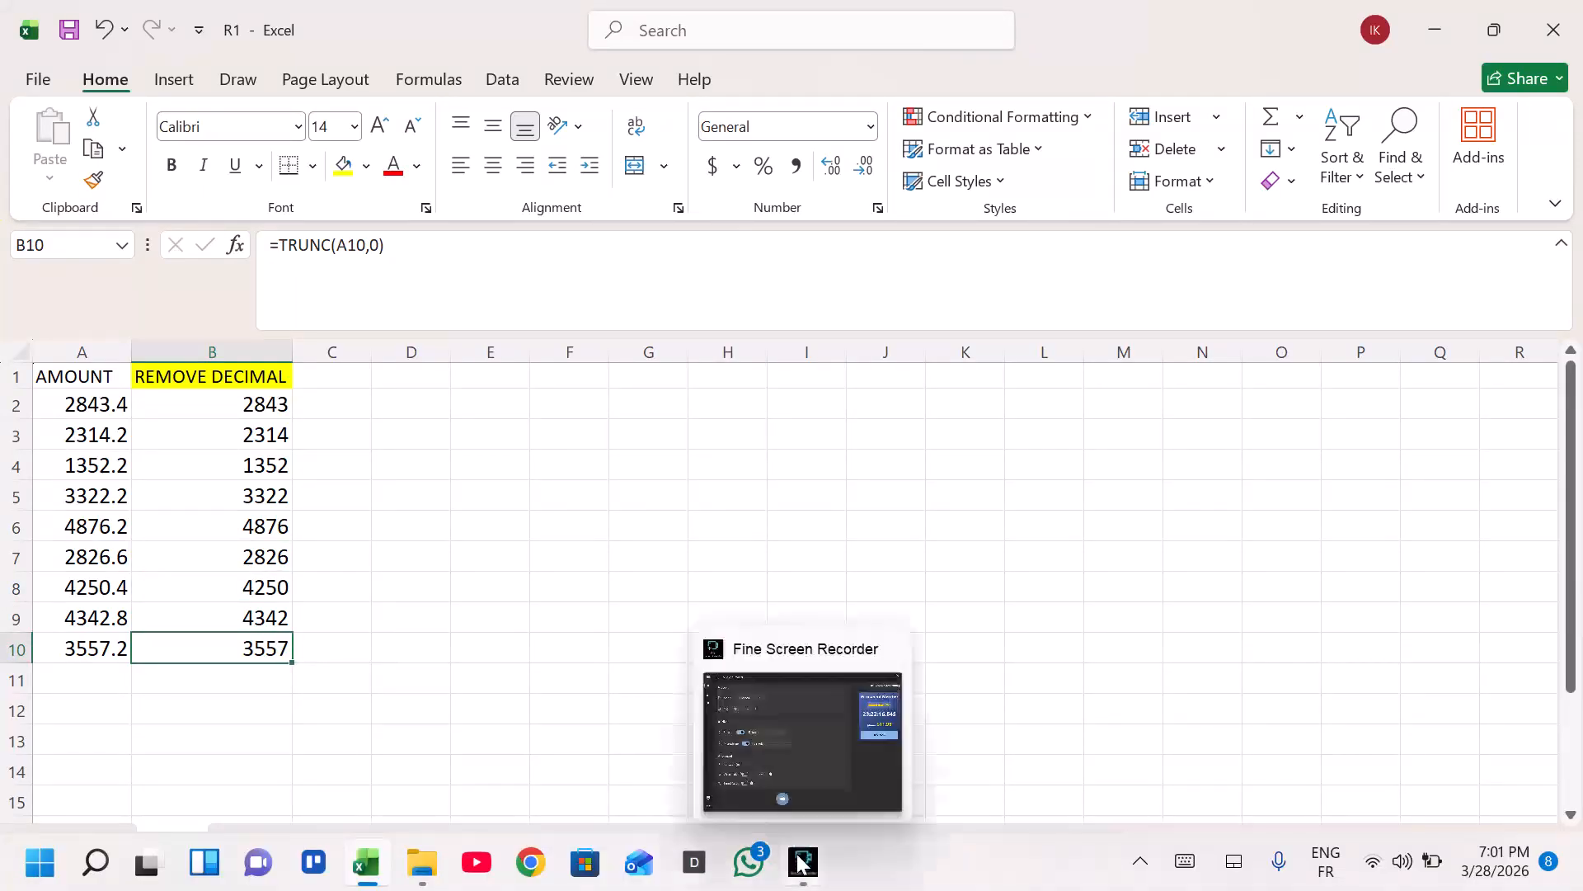